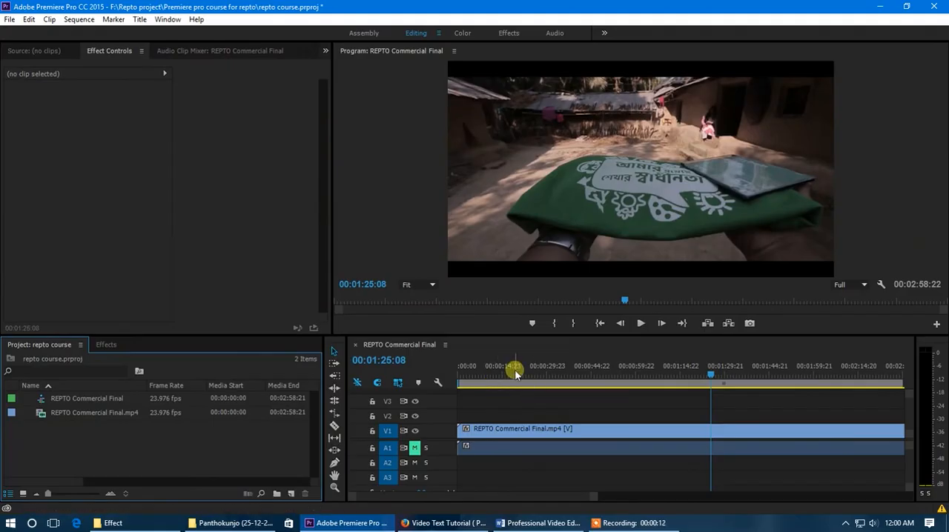
Enlarge the Project and timeline panels, and switch to the Effect folder in File Explorer
click(166, 445)
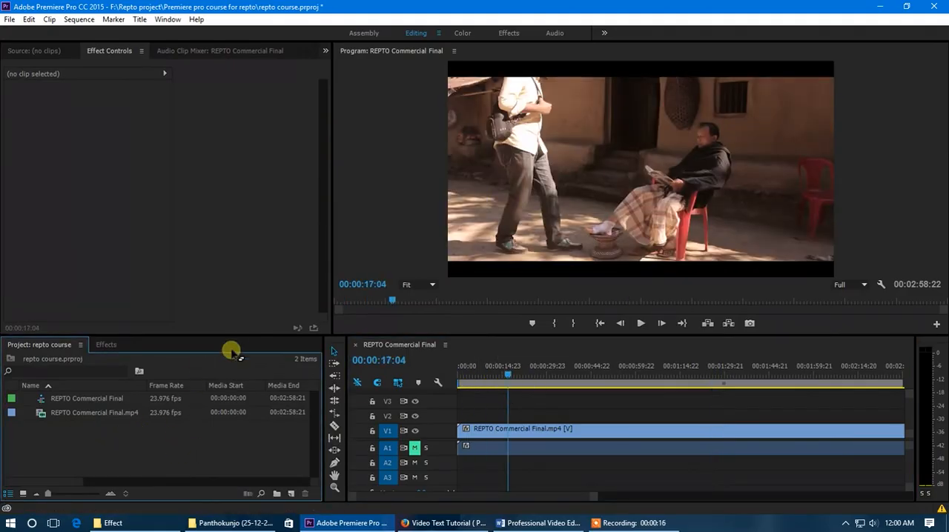
drag(239, 335, 239, 317)
click(880, 6)
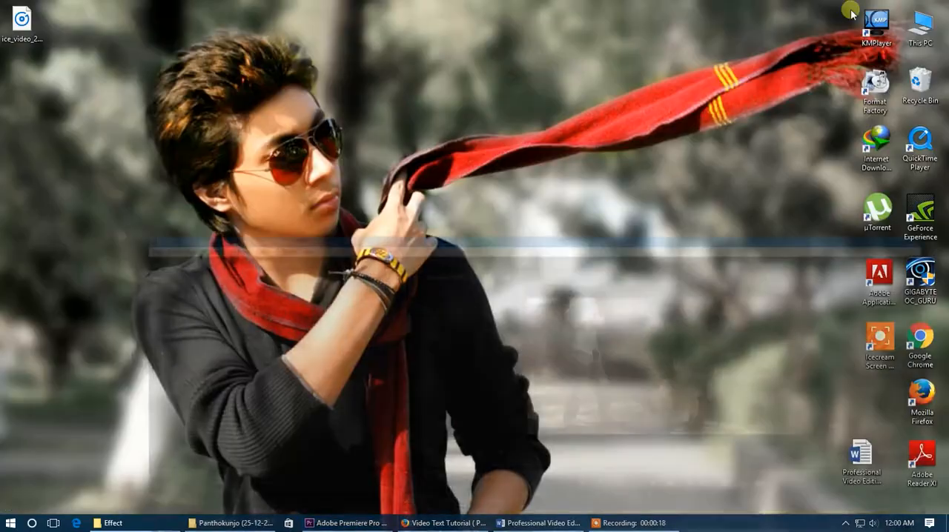
click(234, 527)
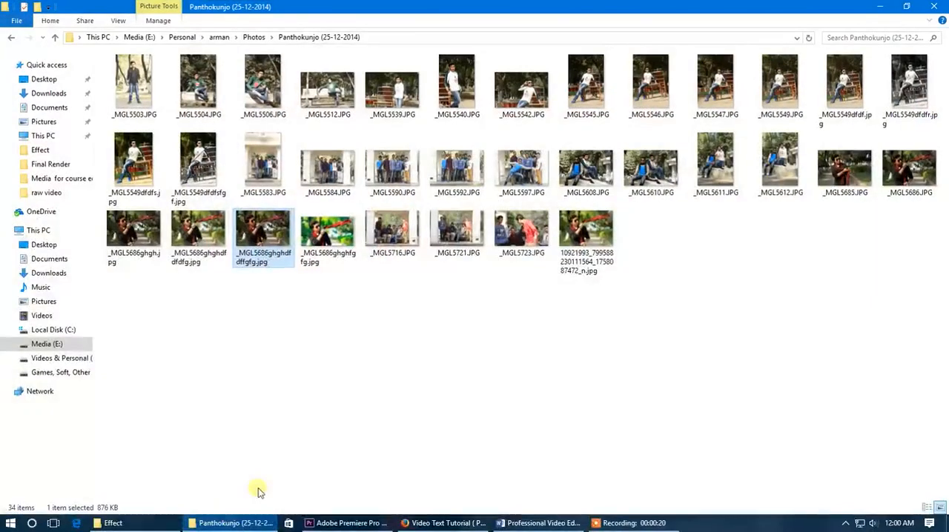
click(234, 524)
click(134, 526)
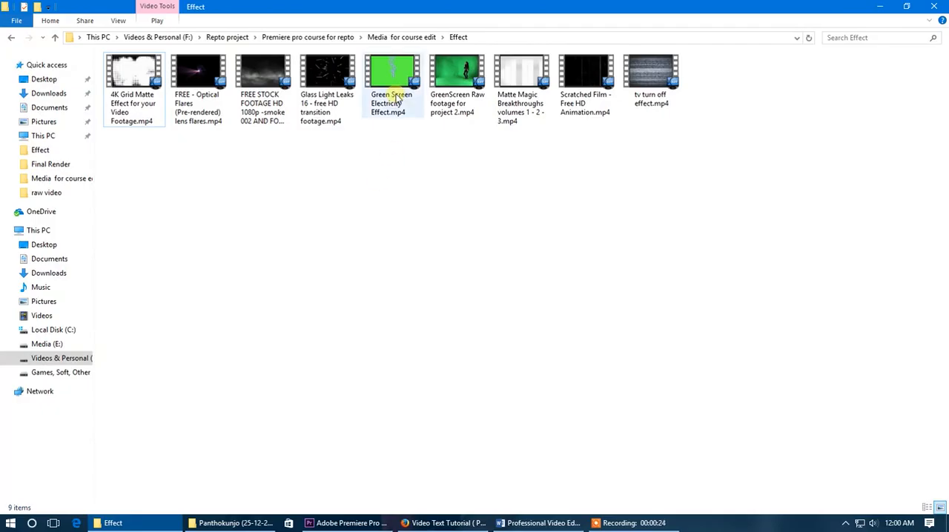
Show the video files in the Effect folder as larger thumbnails
right_click(388, 191)
mouse_move(415, 196)
click(557, 200)
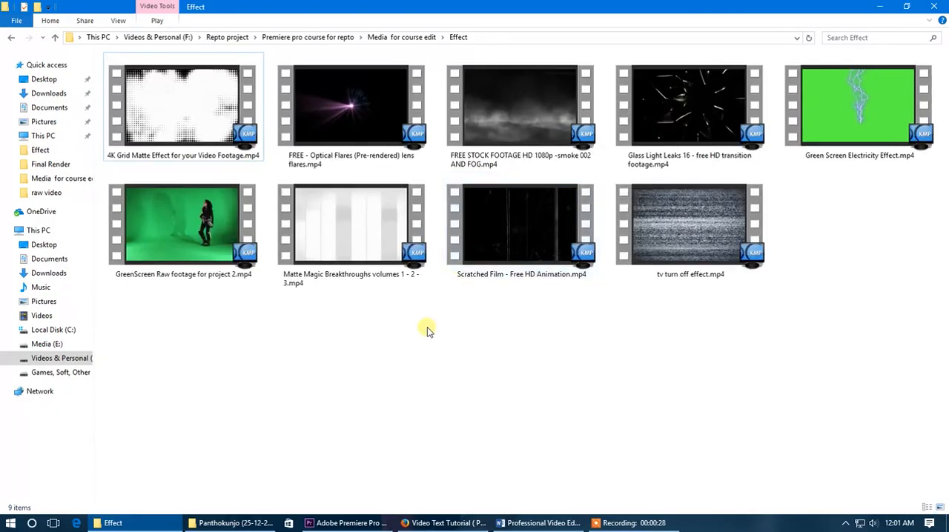
Play GreenScreen Raw footage for project 2.mp4 in the media player and close the player
key(Down)
key(Return)
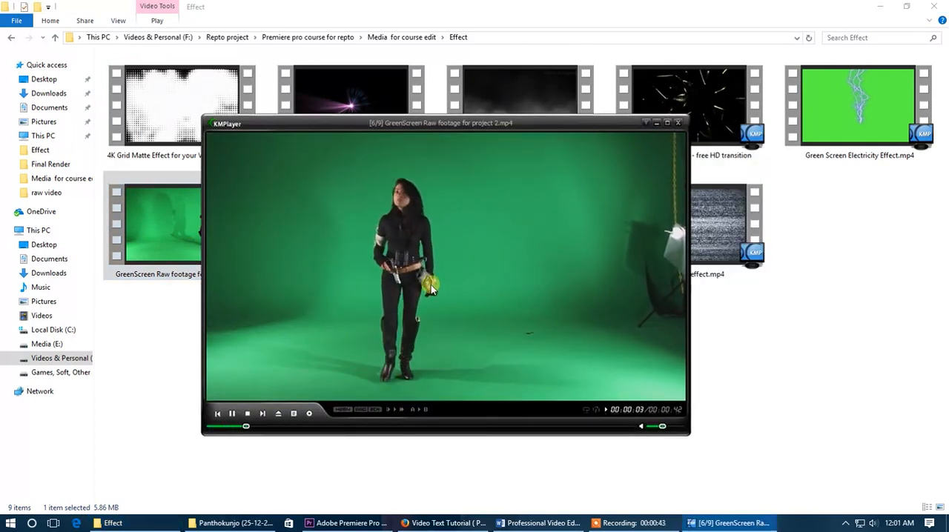
drag(430, 280, 452, 289)
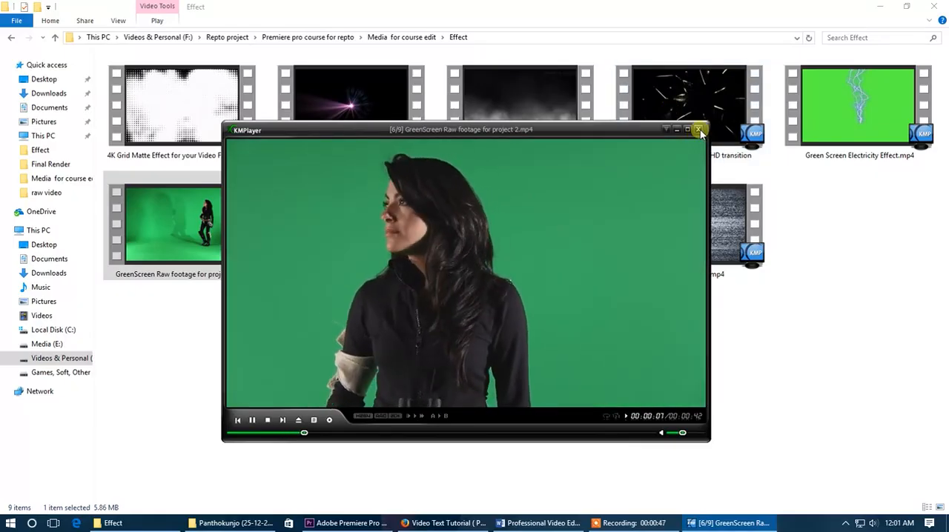
click(698, 130)
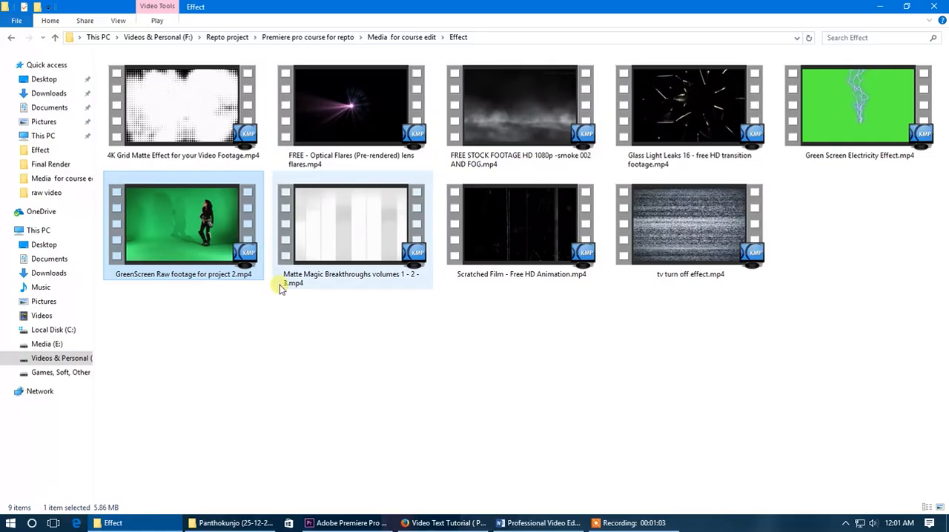
Examine the green screen footage full screen, return it to a smaller player window and close it
right_click(339, 357)
click(370, 236)
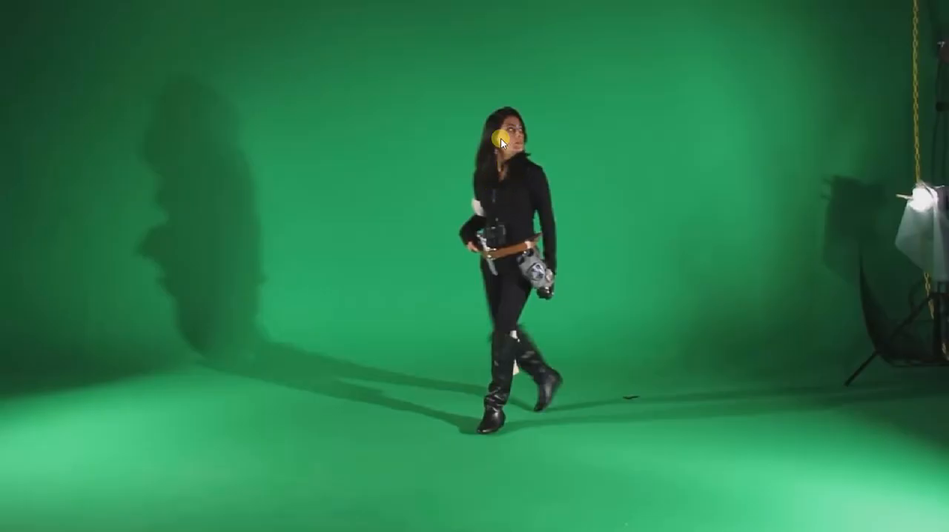
double_click(512, 272)
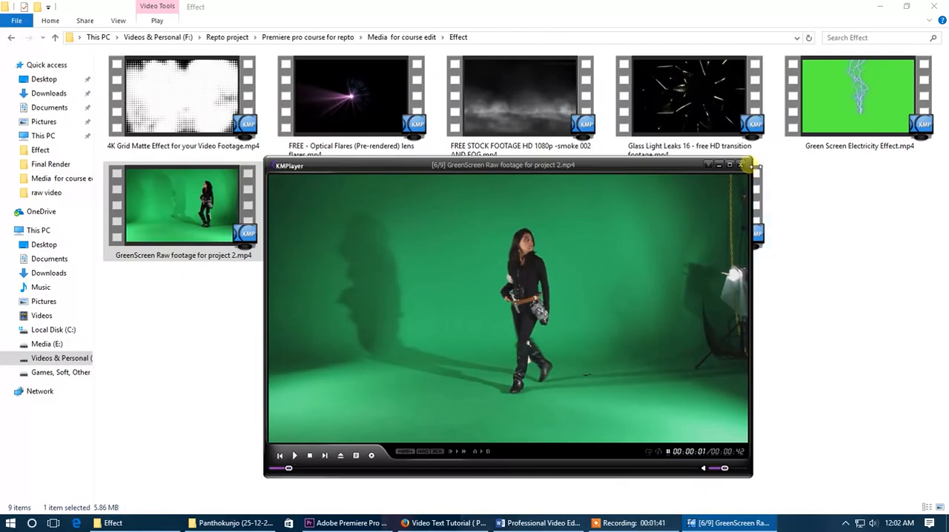
drag(750, 160, 583, 239)
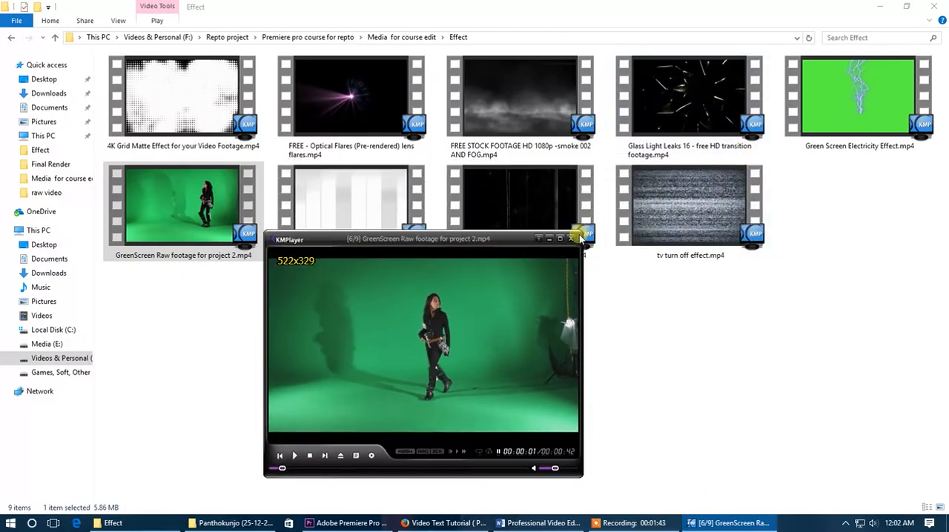
click(571, 245)
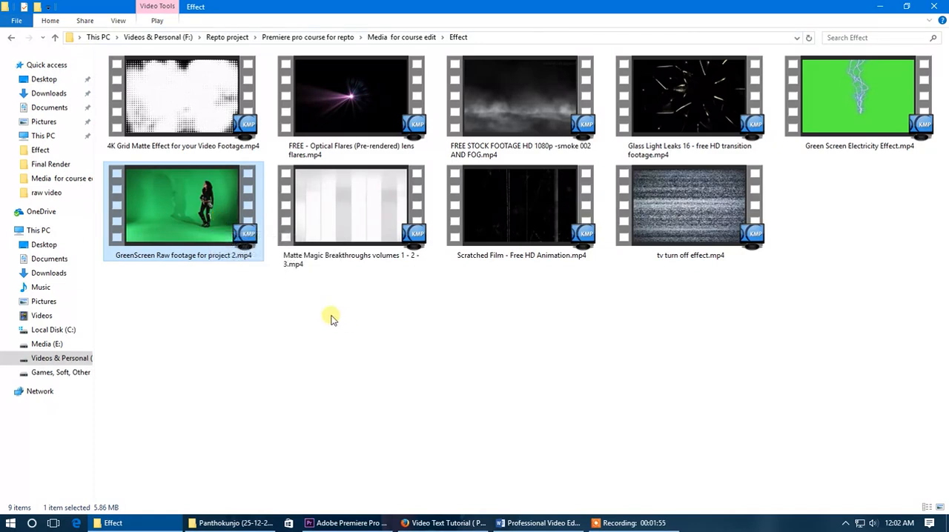
Refresh the Effect folder and go back to the Media for course edit folder
right_click(284, 304)
click(323, 354)
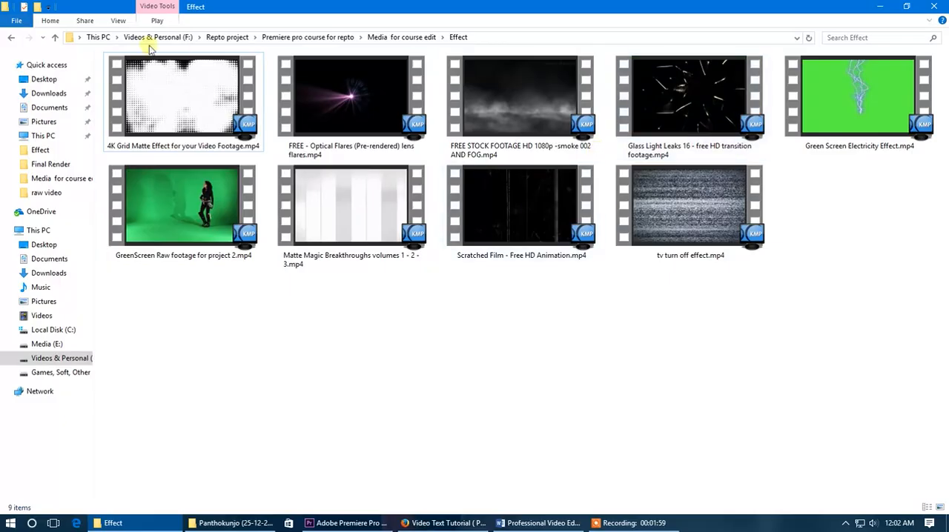
click(11, 37)
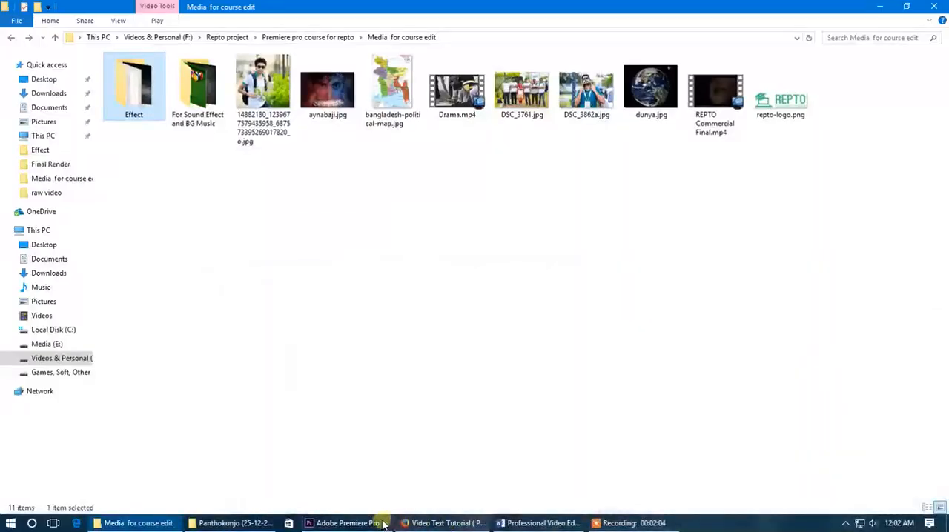
Switch to Premiere Pro and preview several parts of the REPTO Commercial Final sequence, stopping at 00:00:42:04
click(383, 524)
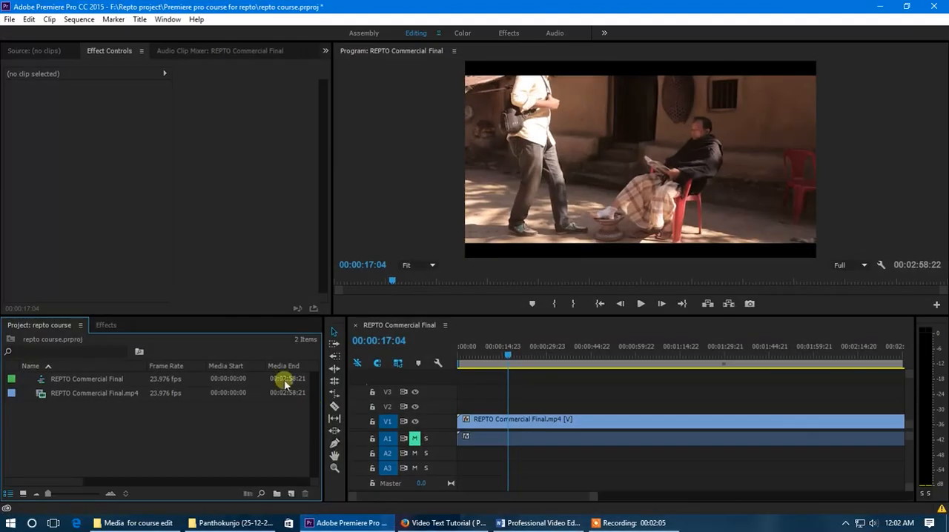
click(470, 350)
drag(469, 349, 521, 352)
key(space)
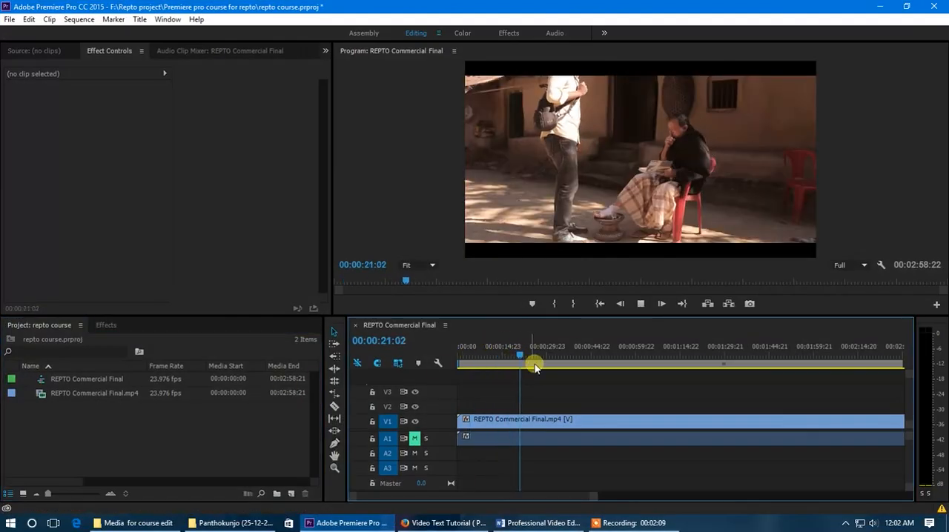
click(550, 354)
key(space)
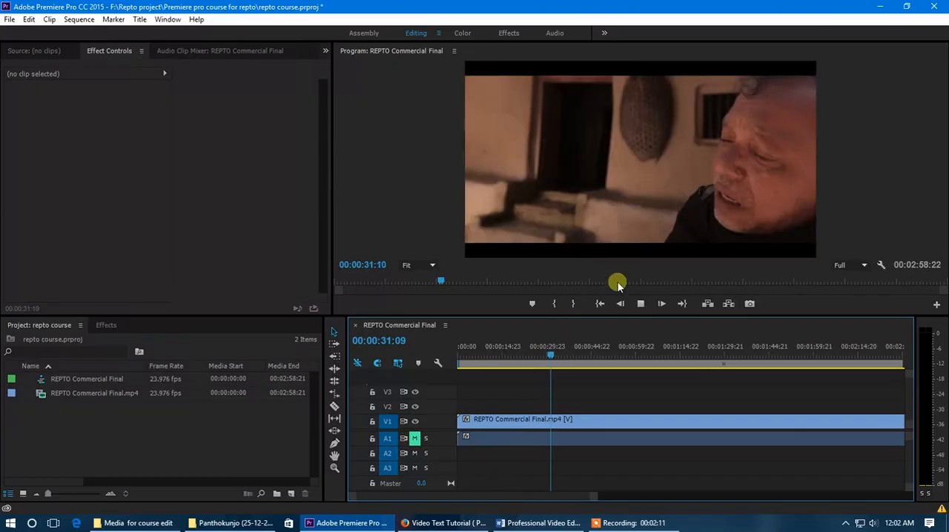
key(space)
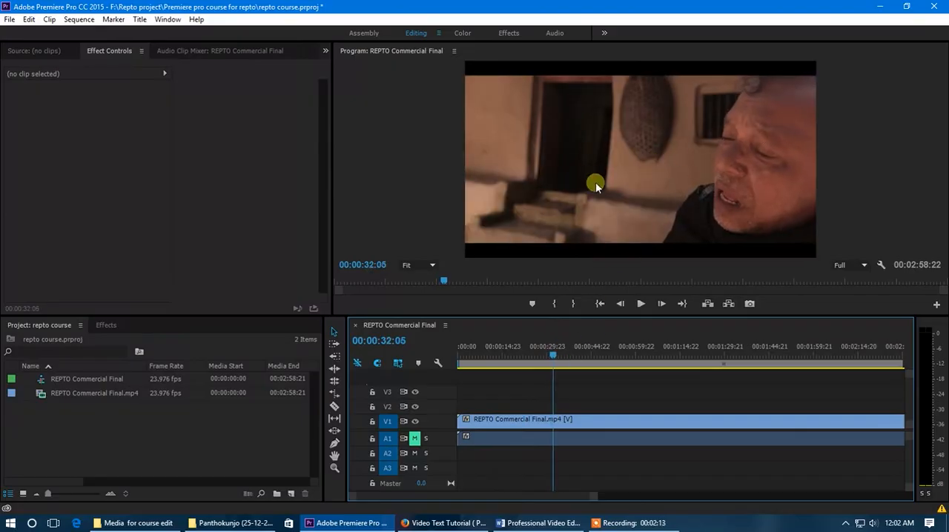
key(space)
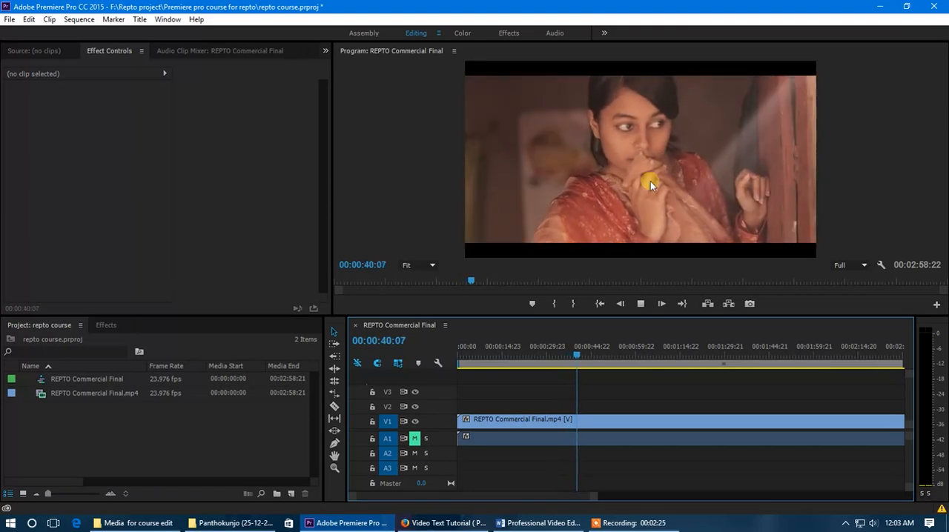
key(space)
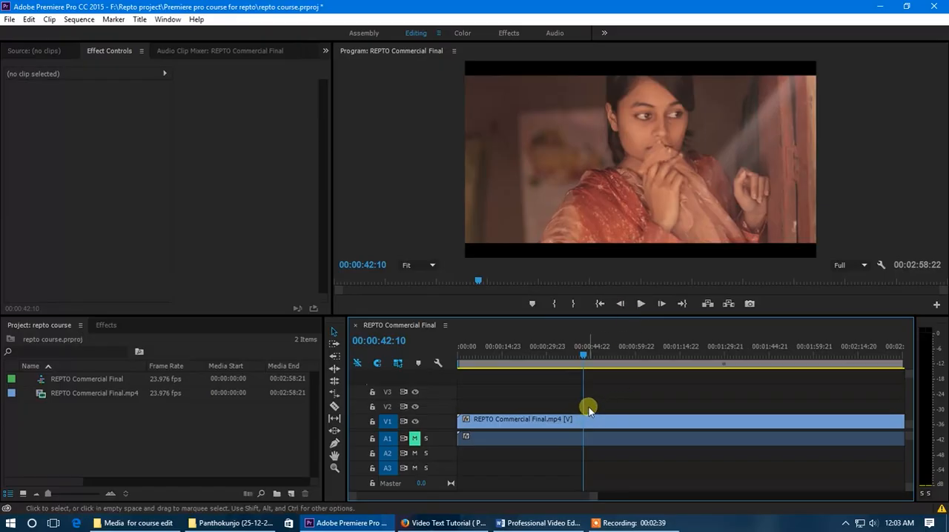
click(584, 355)
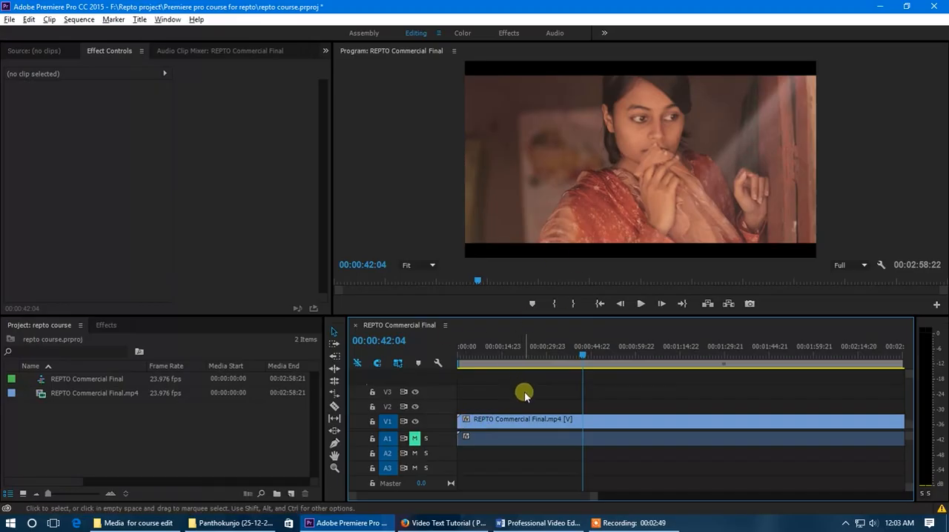
key(minus)
key(minus)
Reopen GreenScreen Raw footage for project 2.mp4 from the Effect folder, examine its paused green backdrop and close the player
click(880, 8)
double_click(137, 81)
double_click(200, 217)
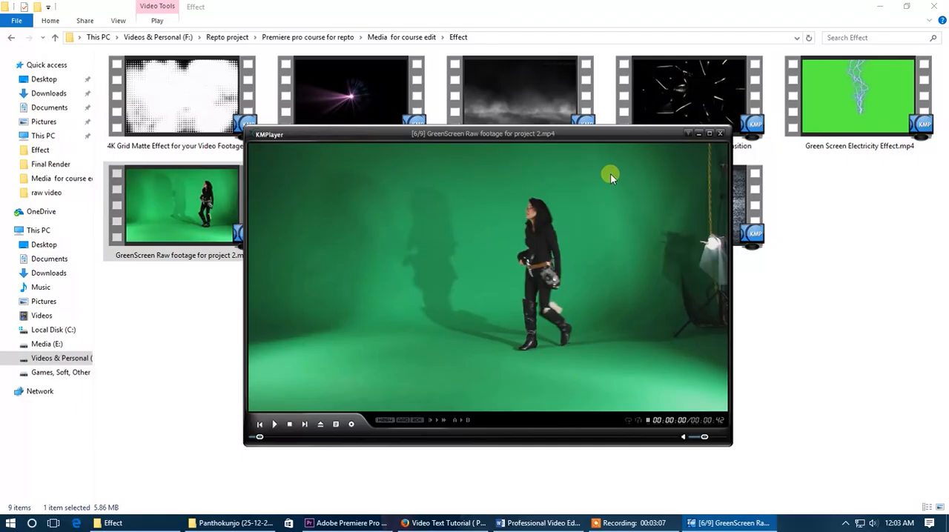
drag(579, 241, 606, 245)
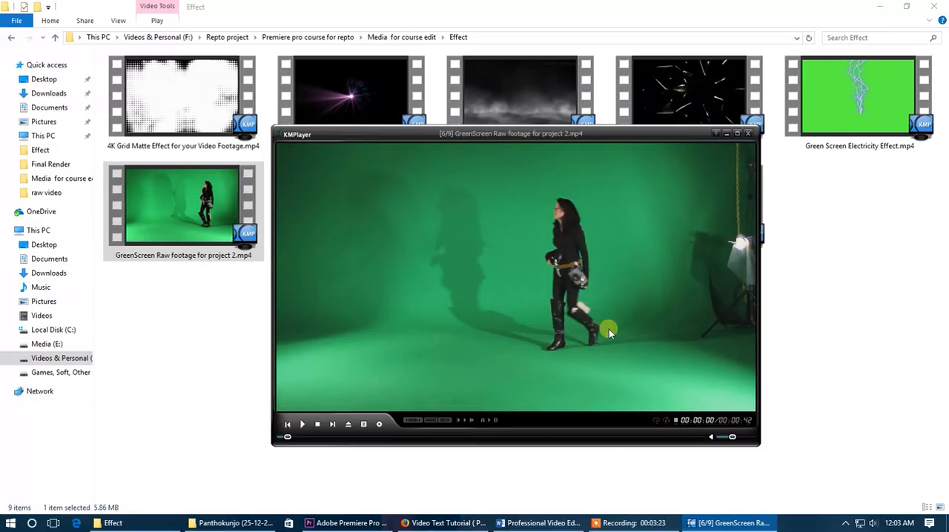
drag(561, 323, 571, 347)
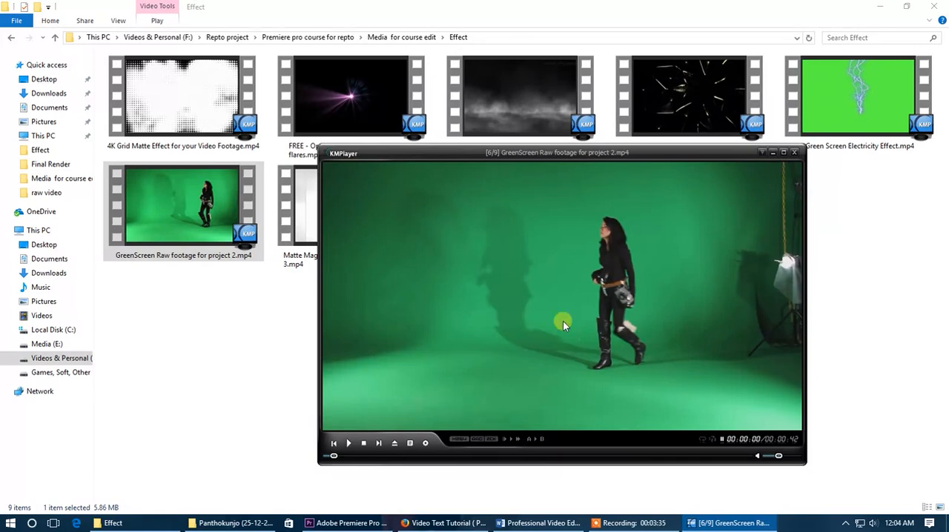
mouse_move(693, 284)
mouse_down()
mouse_move(649, 285)
mouse_move(701, 282)
mouse_up()
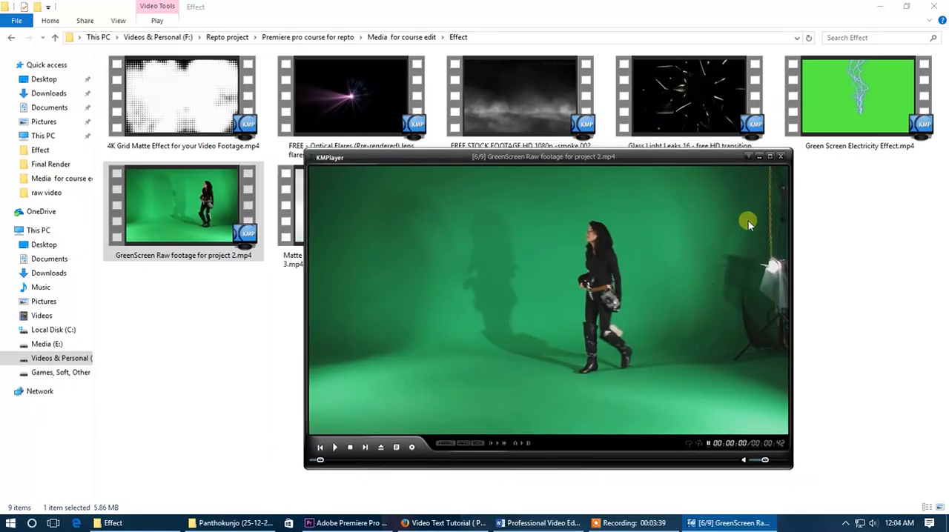
click(780, 156)
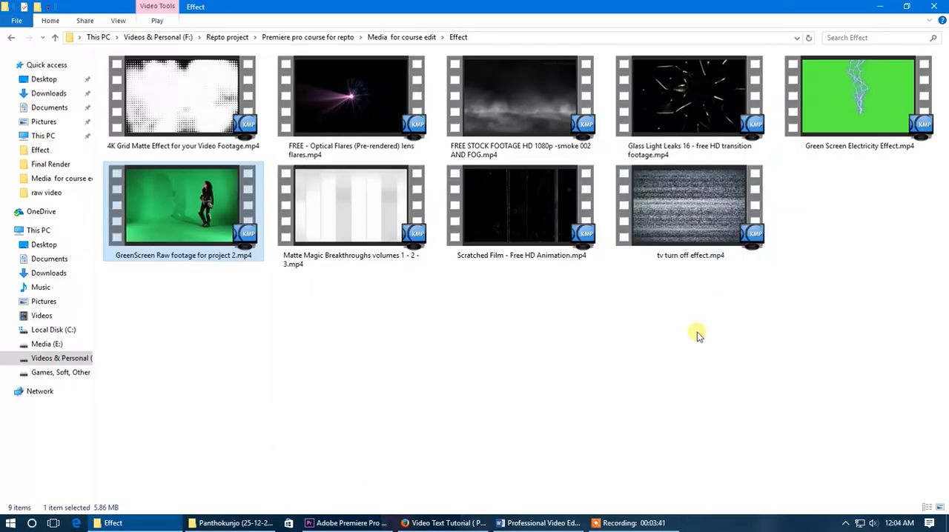
Import GreenScreen Raw footage for project 2.mp4 into the Premiere Pro project and place it on V2 at the sequence start
click(338, 523)
click(113, 522)
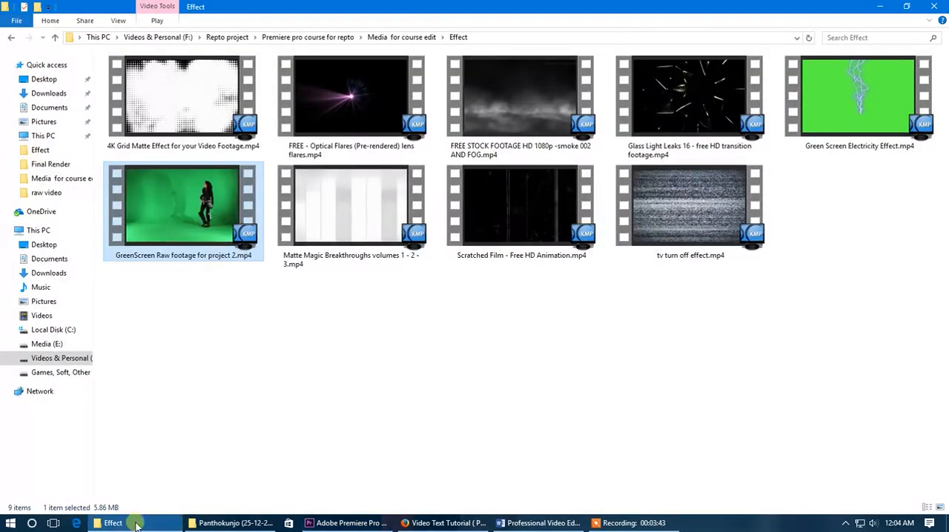
drag(152, 238, 167, 435)
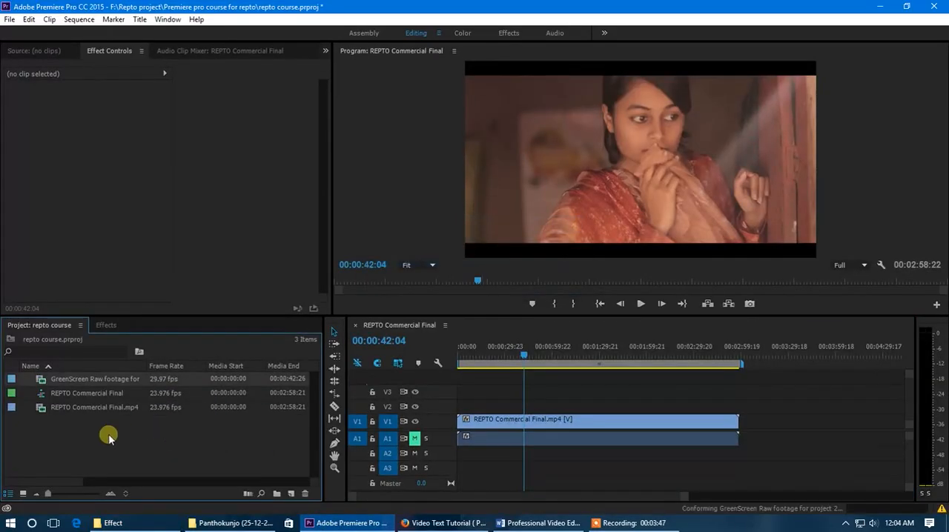
drag(89, 381, 461, 413)
Unlink the green screen clip's audio from its video and delete the audio from track A2
click(472, 454)
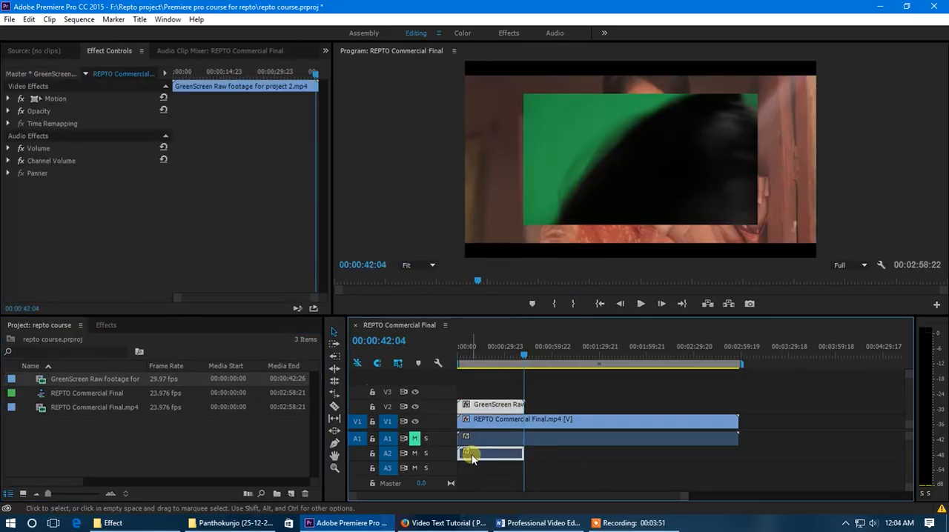
click(466, 452)
click(490, 413)
right_click(491, 413)
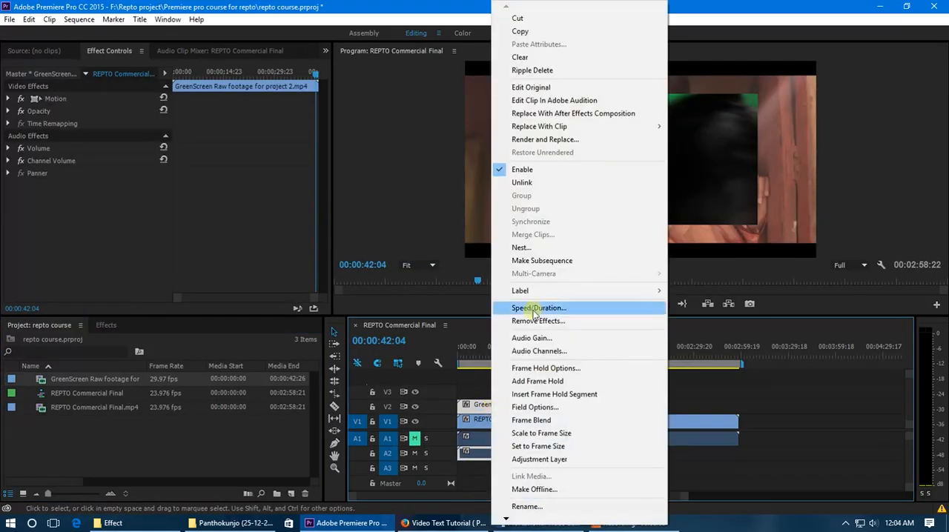
click(514, 185)
click(485, 449)
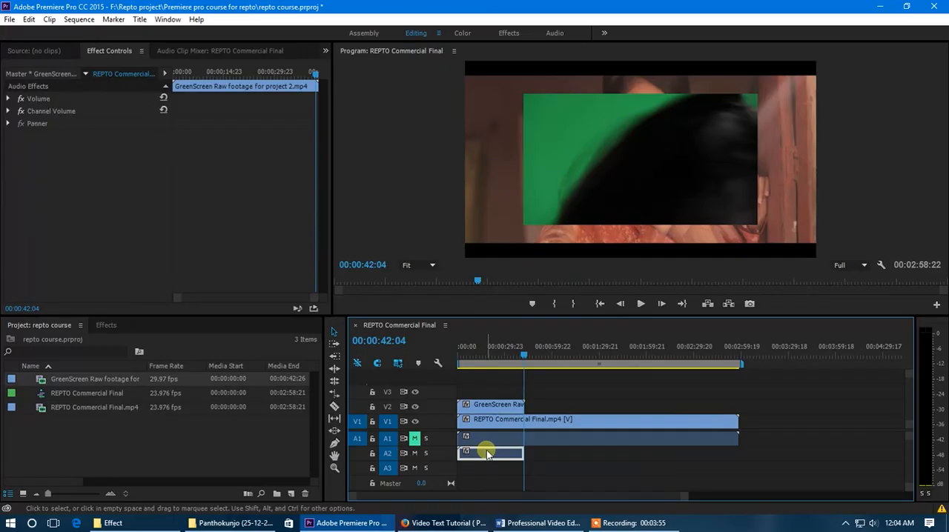
key(Delete)
Split the green screen clip on V2 at 00:00:05:07 and select the part after the cut
drag(686, 500, 648, 500)
drag(580, 356, 476, 371)
drag(594, 497, 547, 500)
drag(504, 352, 498, 370)
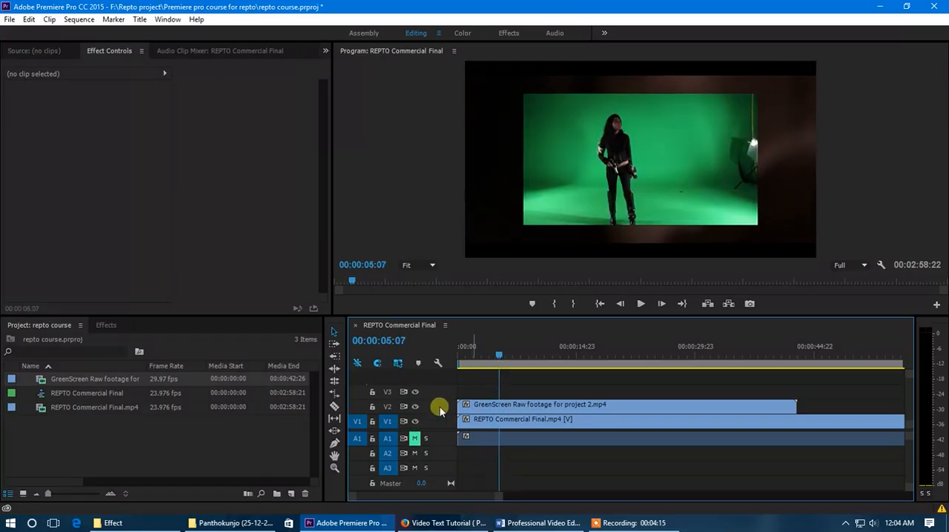
click(504, 406)
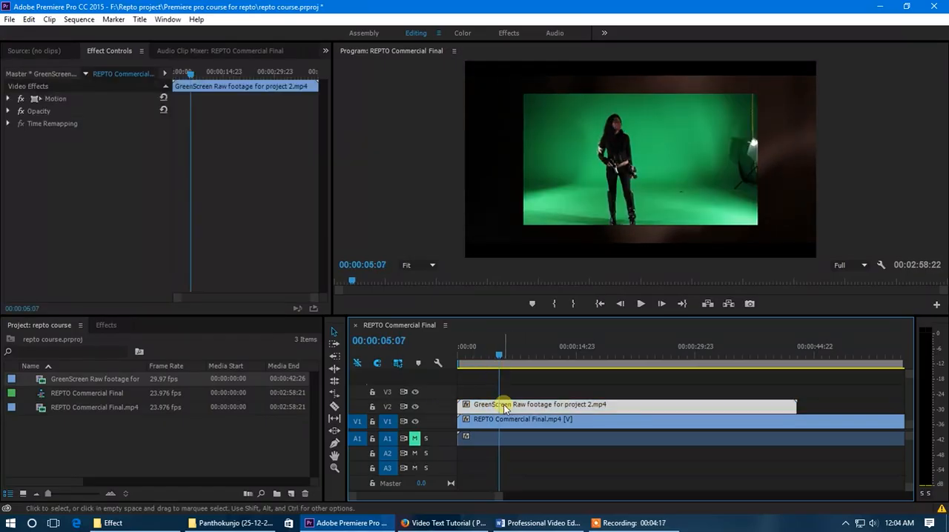
key(ctrl)
key(ctrl+k)
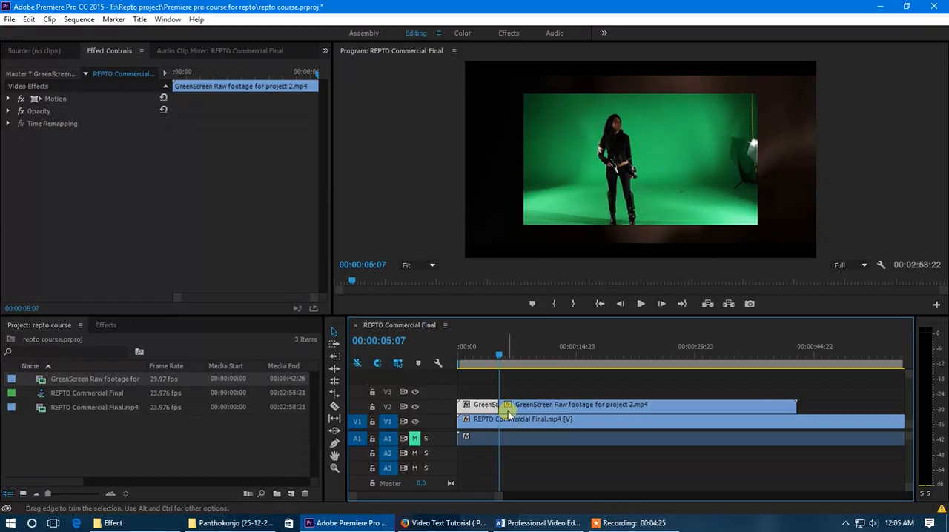
click(533, 411)
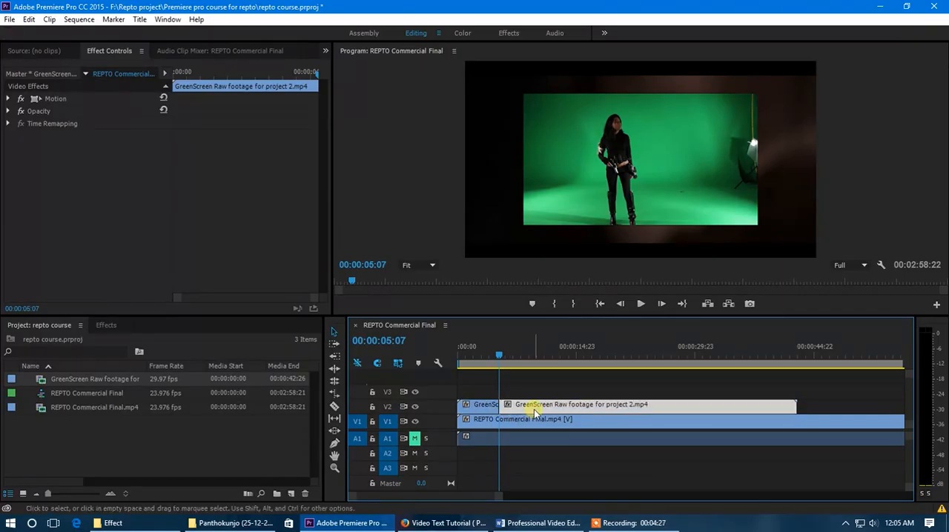
Delete the part of the green screen clip after the cut on V2 and move the playhead to 00:00:03:14
drag(531, 411, 573, 415)
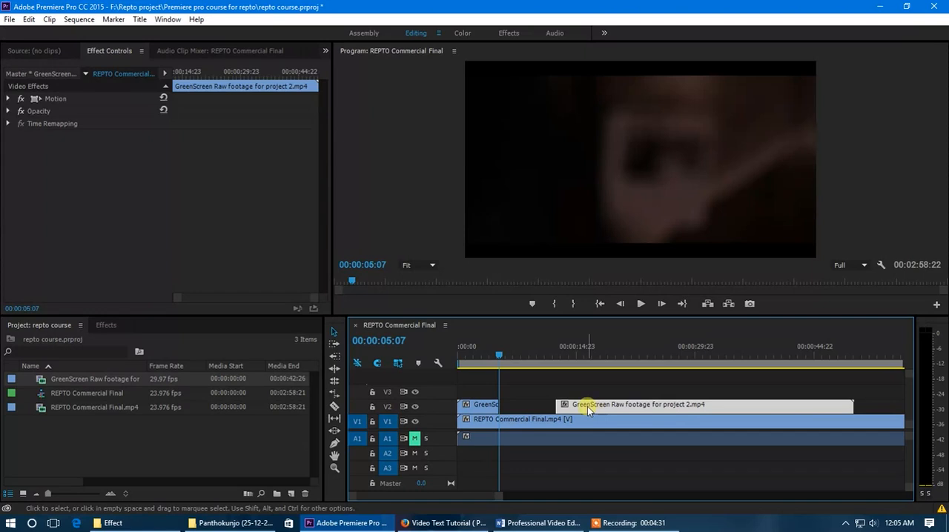
key(Delete)
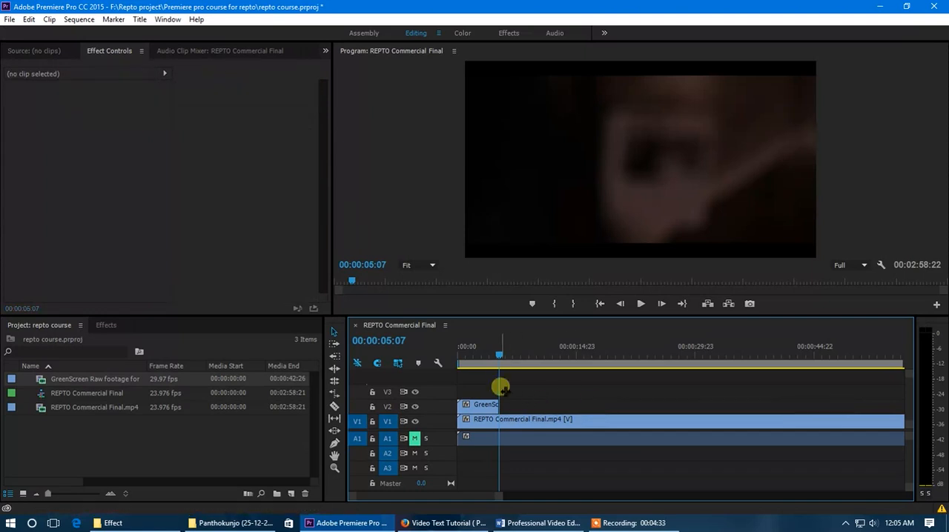
drag(500, 352, 488, 354)
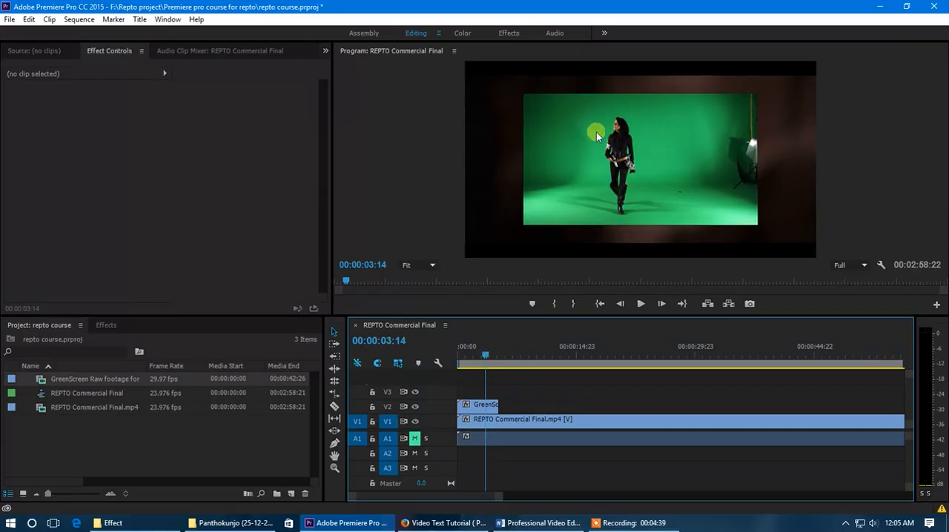
Select the remaining green screen clip on V2 and expand the Keying group within the video effects
click(473, 404)
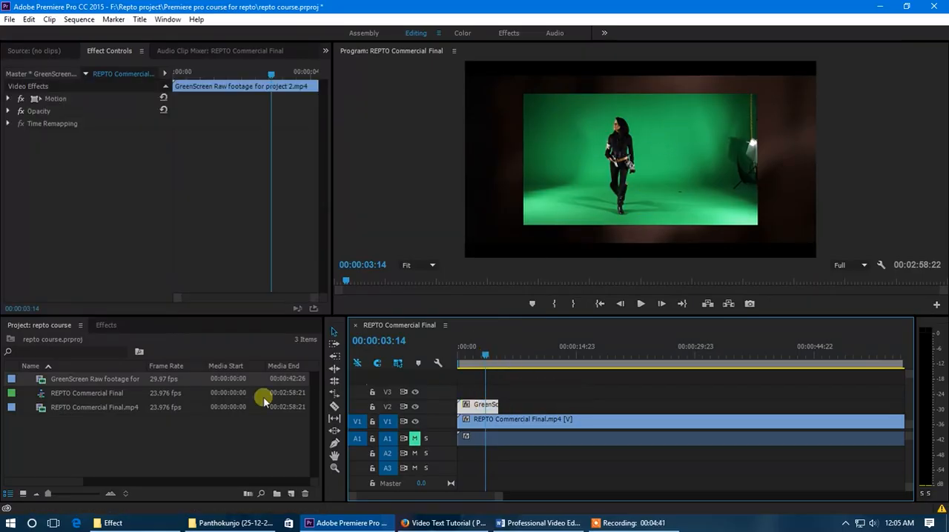
click(107, 325)
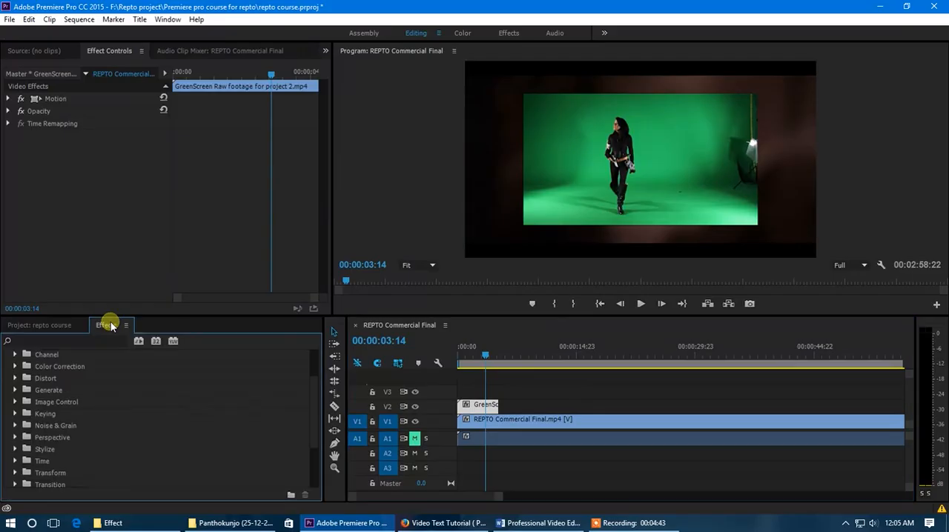
scroll(71, 393, up, 3)
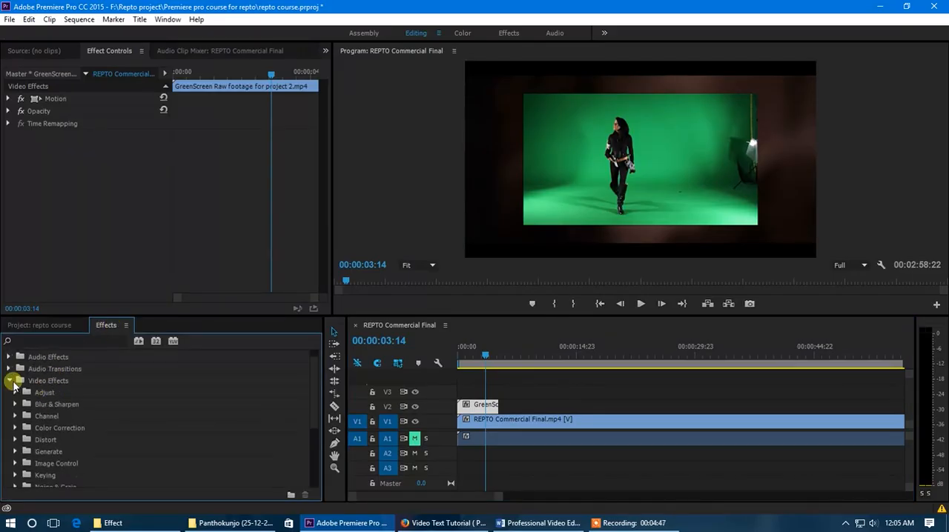
click(11, 391)
click(12, 391)
scroll(63, 403, down, 3)
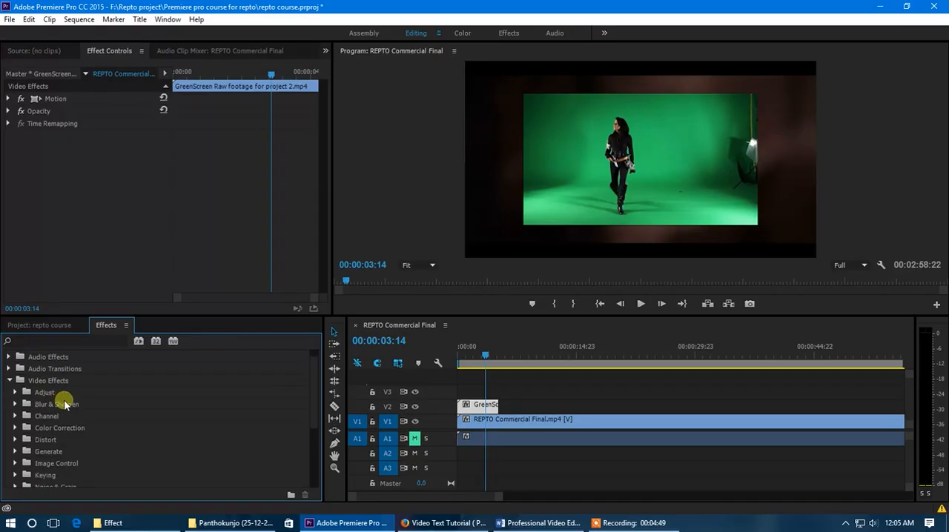
scroll(64, 403, down, 2)
click(42, 429)
click(16, 428)
scroll(83, 415, down, 3)
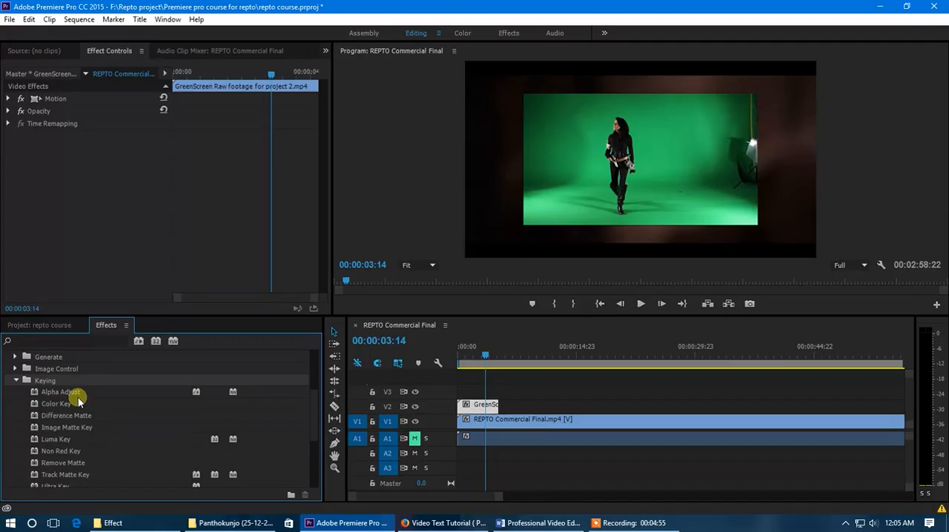
Examine the available keying effects, including Alpha Adjust, Color Key, Non Red Key and Ultra Key
click(64, 393)
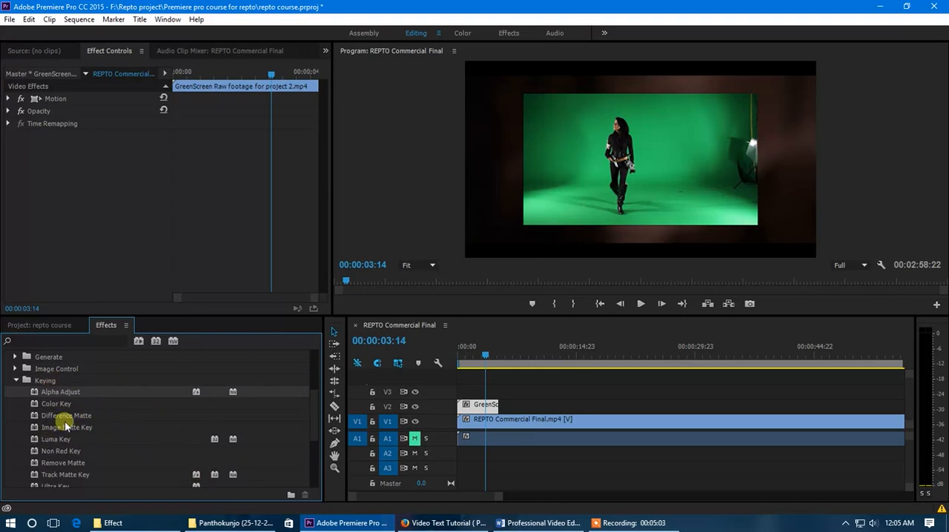
scroll(67, 428, down, 2)
scroll(70, 438, up, 1)
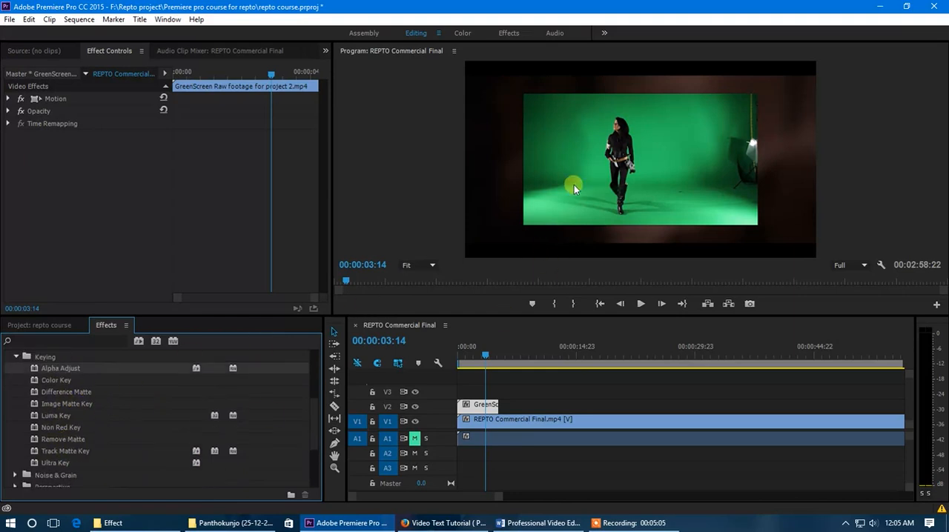
click(57, 464)
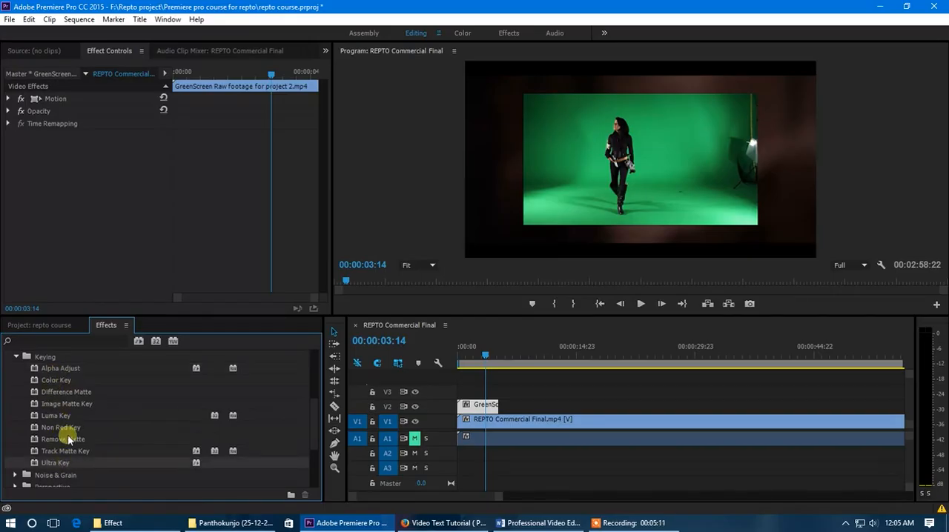
scroll(67, 384, down, 1)
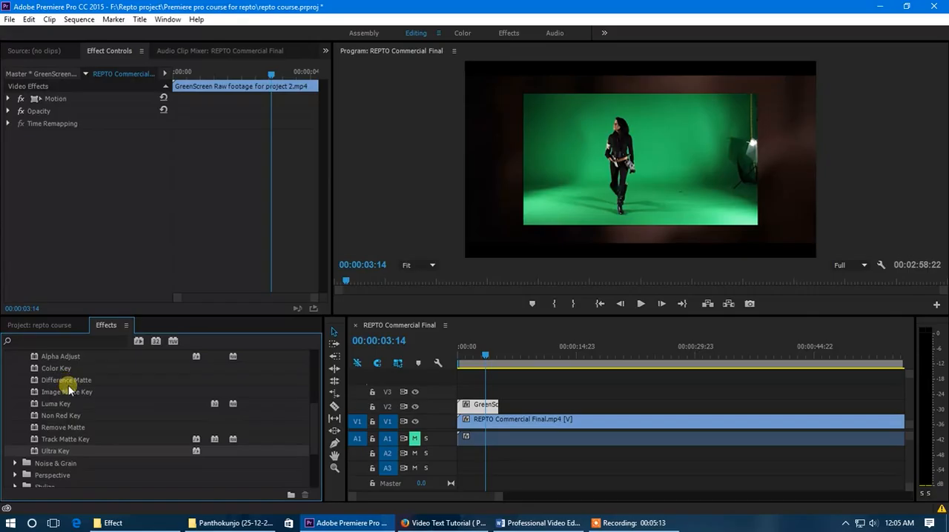
scroll(74, 441, up, 1)
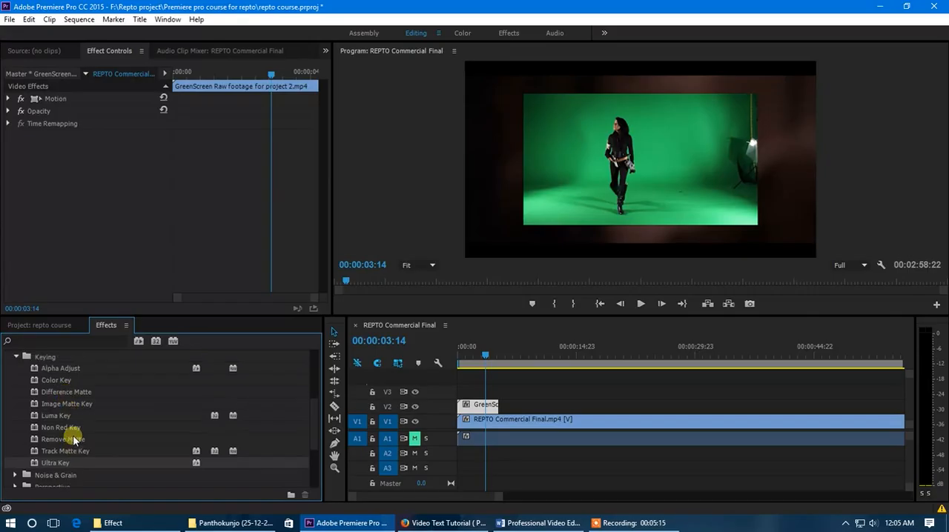
scroll(74, 440, up, 1)
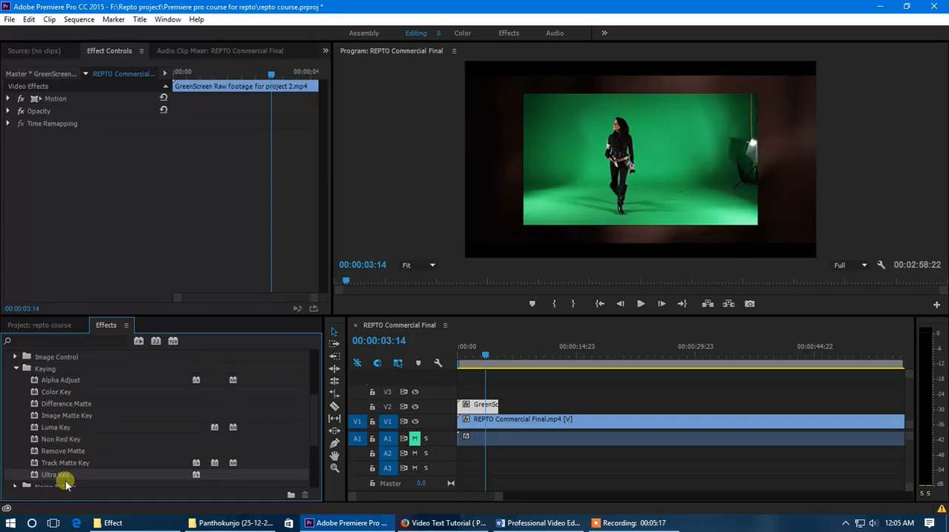
click(53, 391)
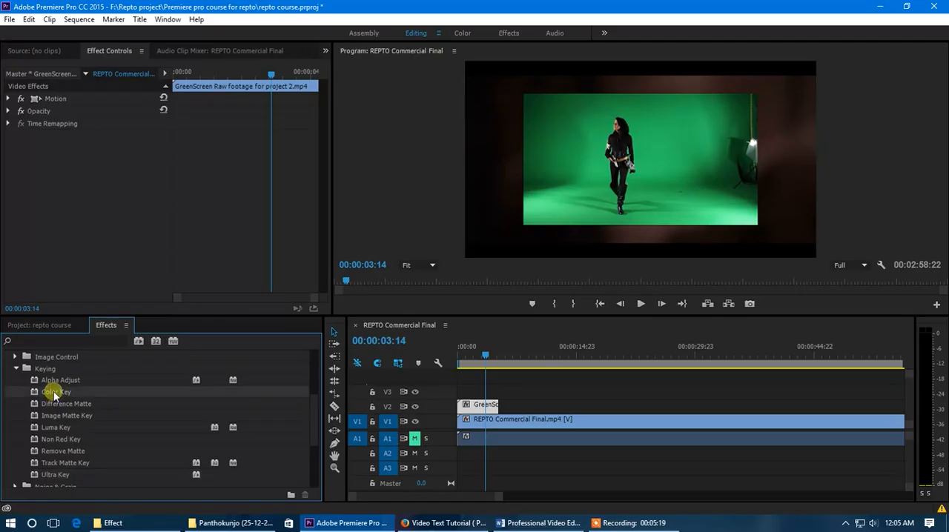
click(57, 476)
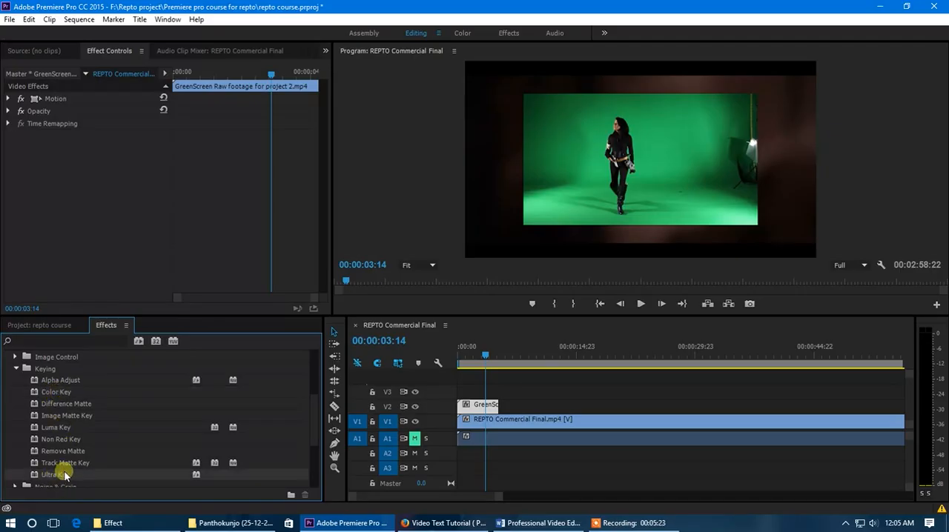
click(66, 441)
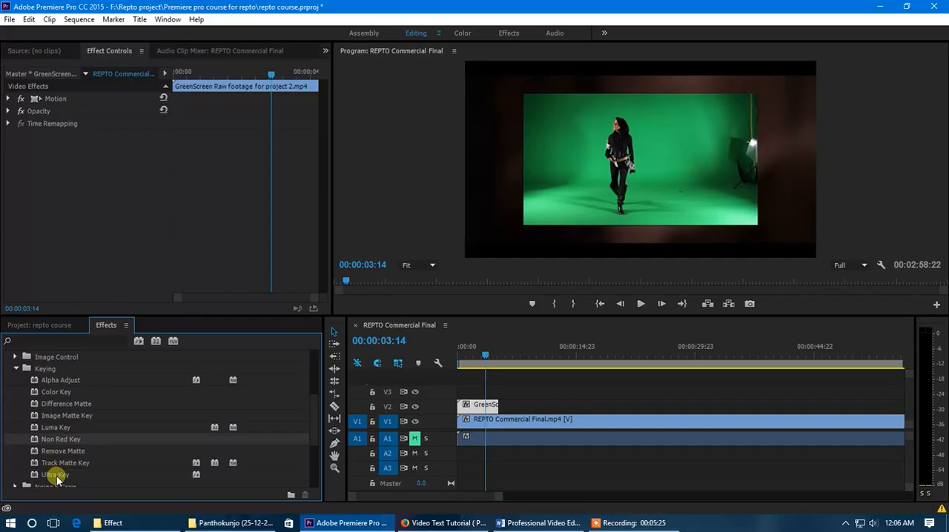
Apply the Ultra Key effect to the green screen clip on V2
drag(59, 477, 478, 412)
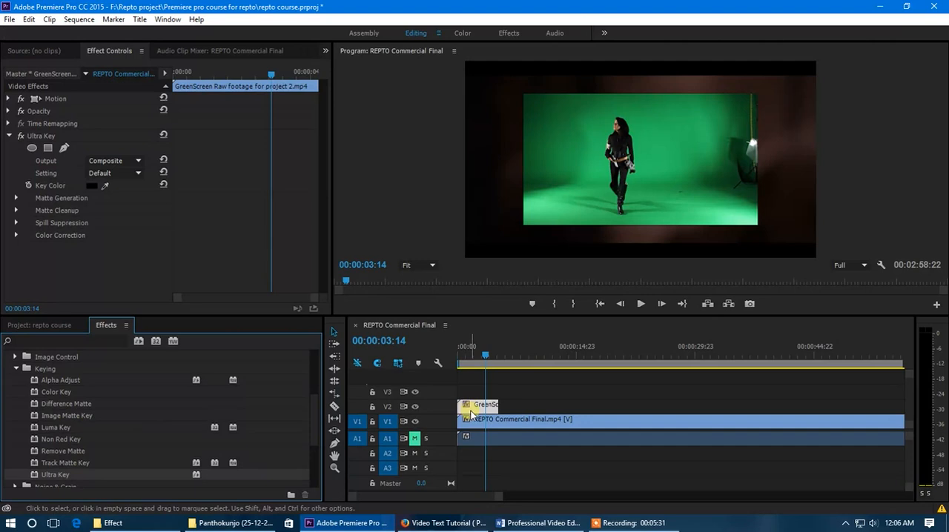
scroll(449, 406, up, 3)
scroll(449, 423, up, 2)
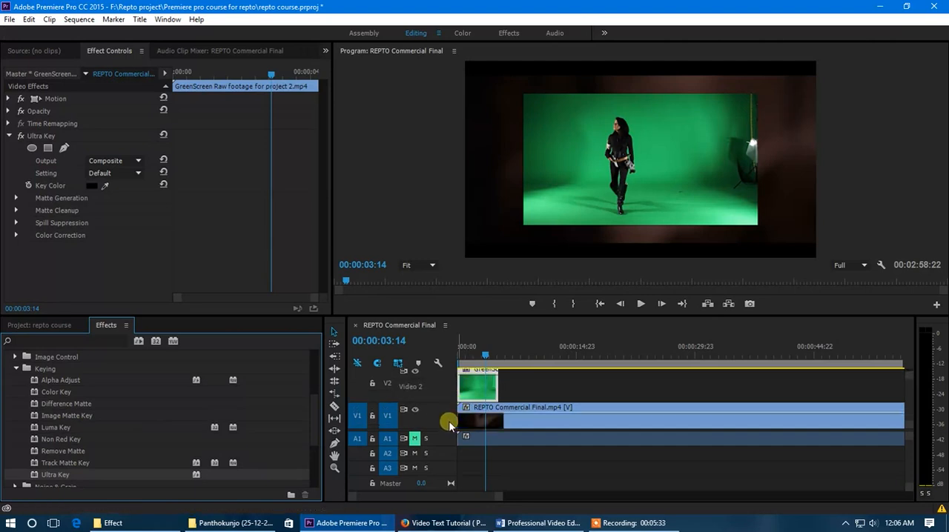
scroll(447, 427, up, 2)
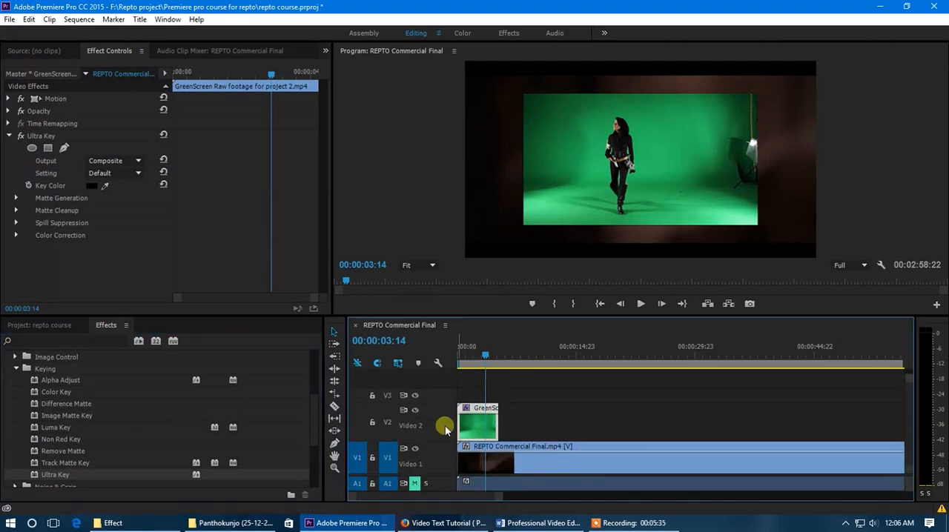
scroll(447, 424, up, 2)
scroll(475, 423, up, 4)
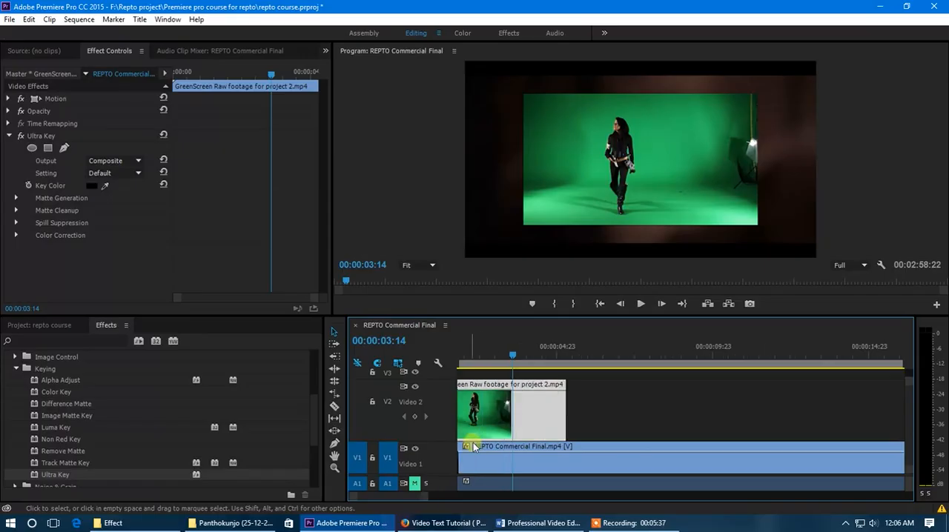
scroll(407, 497, up, 2)
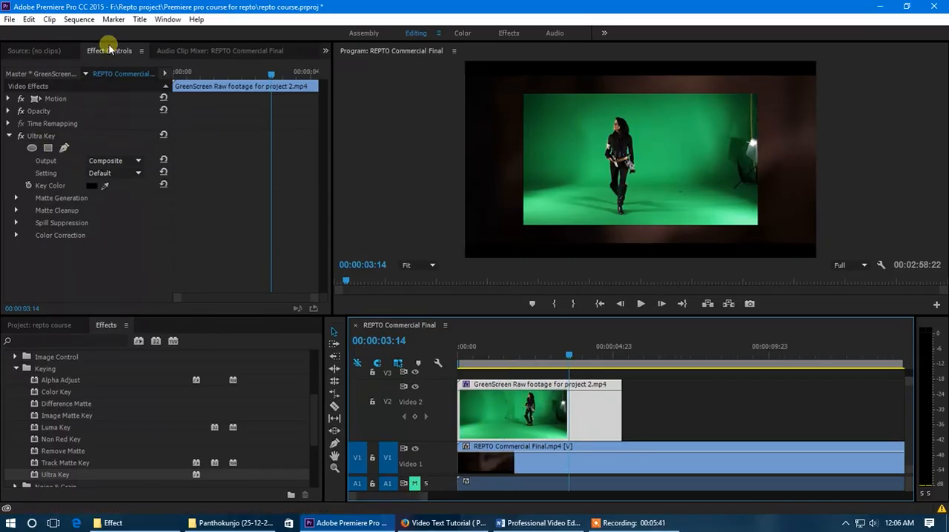
Sample the green backdrop near the woman as the Ultra Key effect's Key Color
click(42, 135)
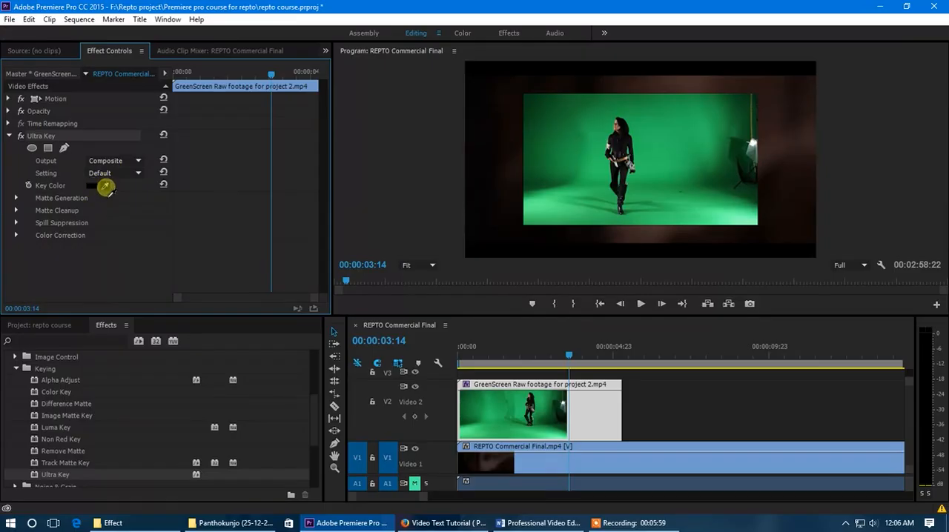
click(106, 186)
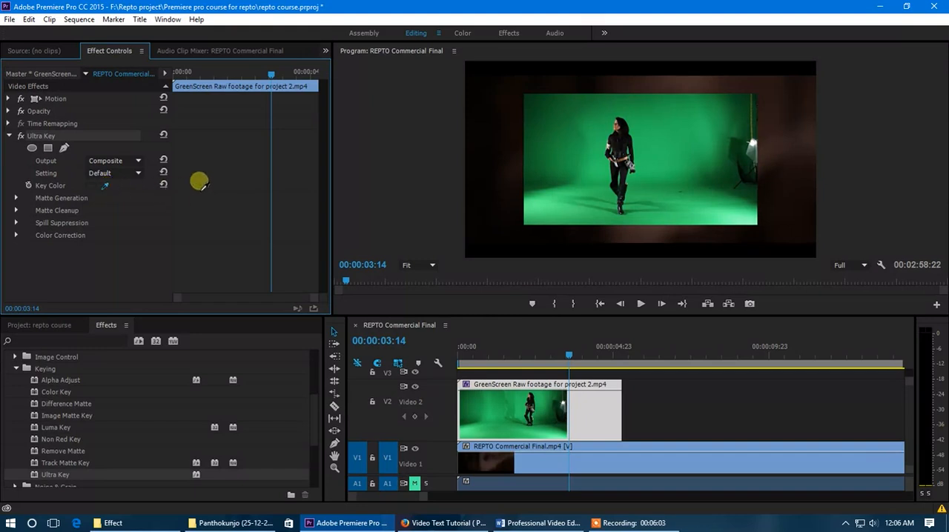
click(578, 133)
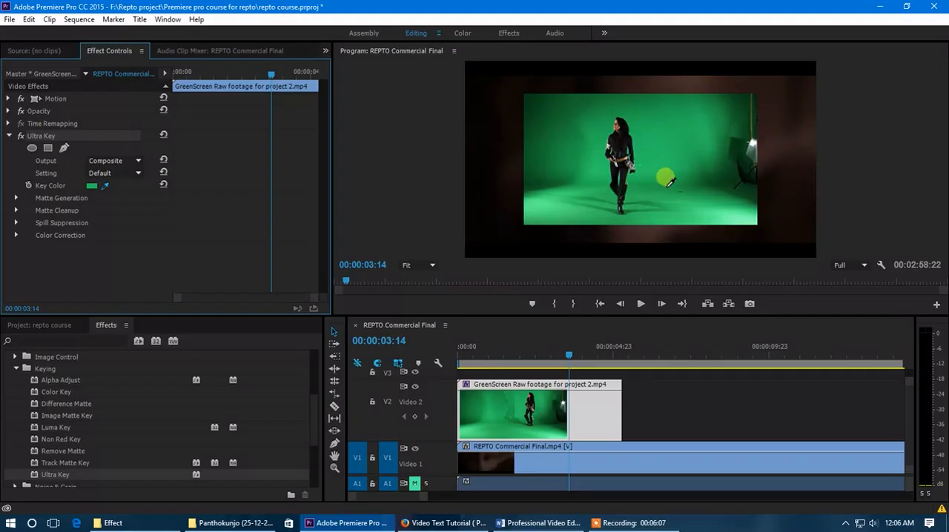
click(597, 152)
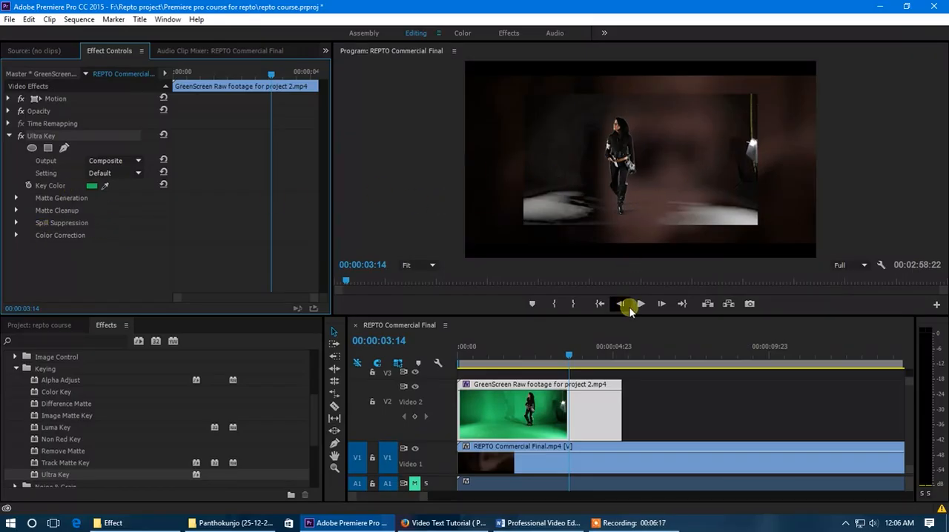
Enlarge the sequence preview and resample the green backdrop beside the woman as Ultra Key's Key Color
drag(630, 317, 628, 405)
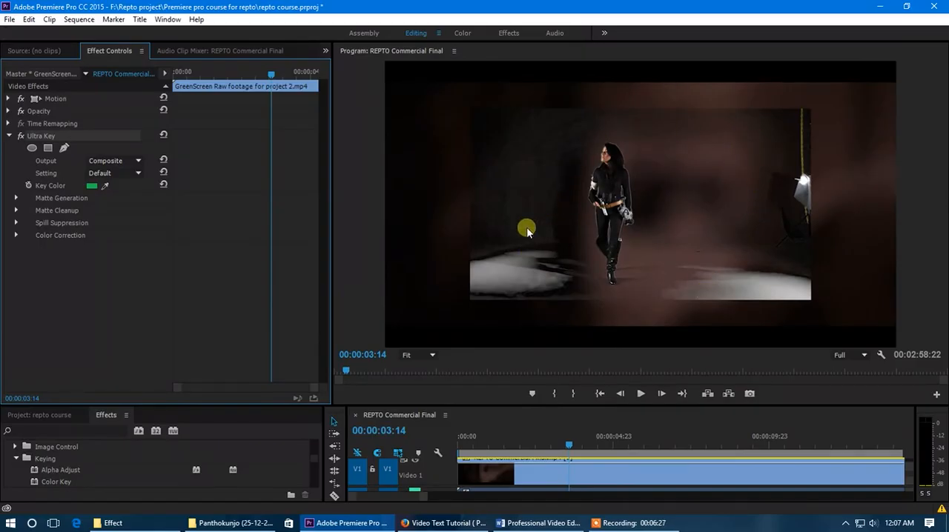
click(637, 263)
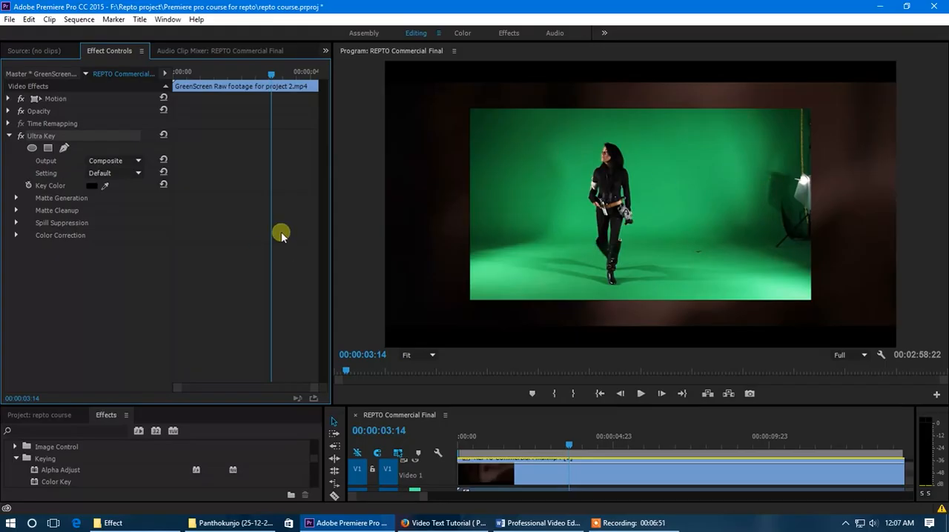
drag(107, 189, 568, 205)
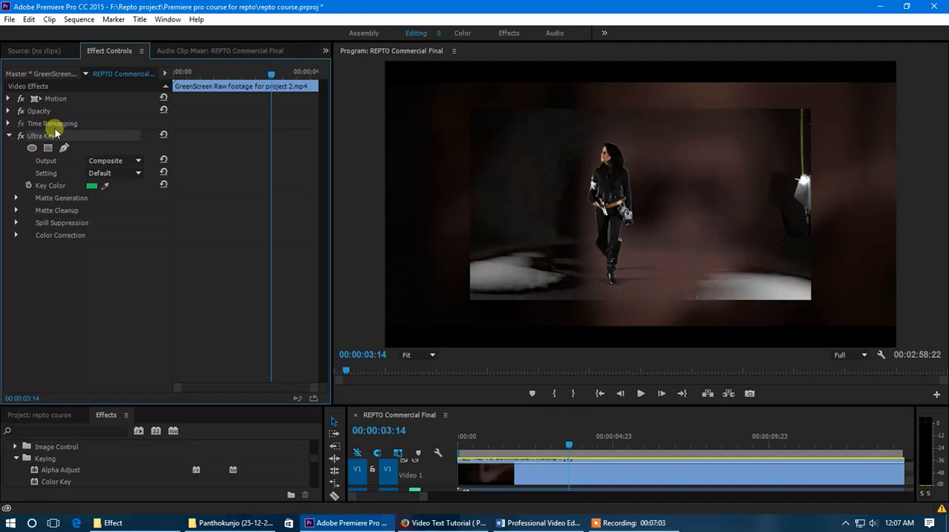
Set Ultra Key's Matte Generation Highlight to 0 and Pedestal to 100, after trying and undoing a Transparency of 90
click(22, 200)
drag(93, 213, 181, 228)
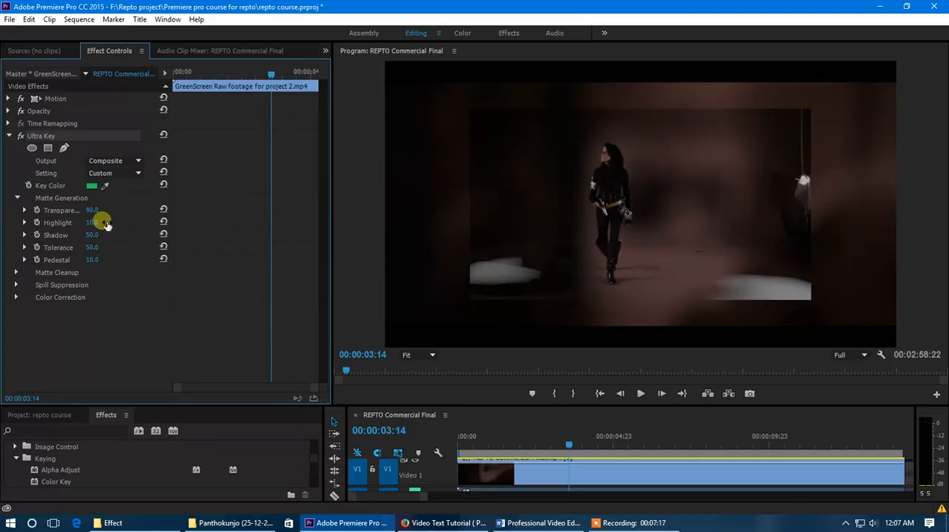
key(ctrl+z)
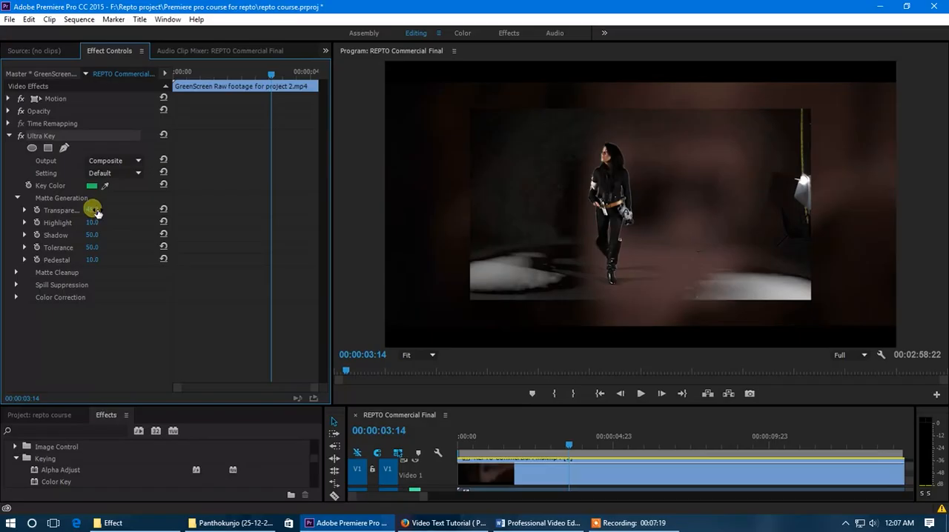
drag(95, 228, 200, 277)
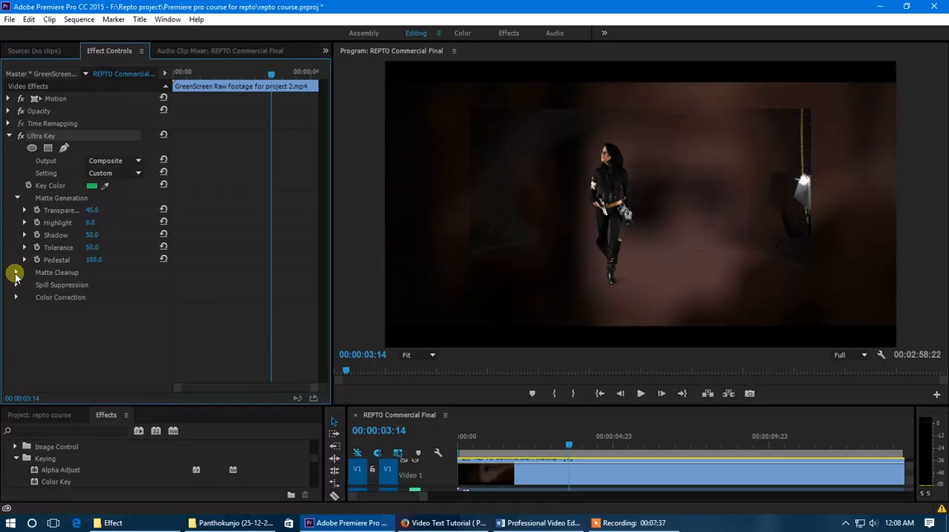
Try adjusting Choke, Soften and Mid Point in Ultra Key's Matte Cleanup settings
click(15, 274)
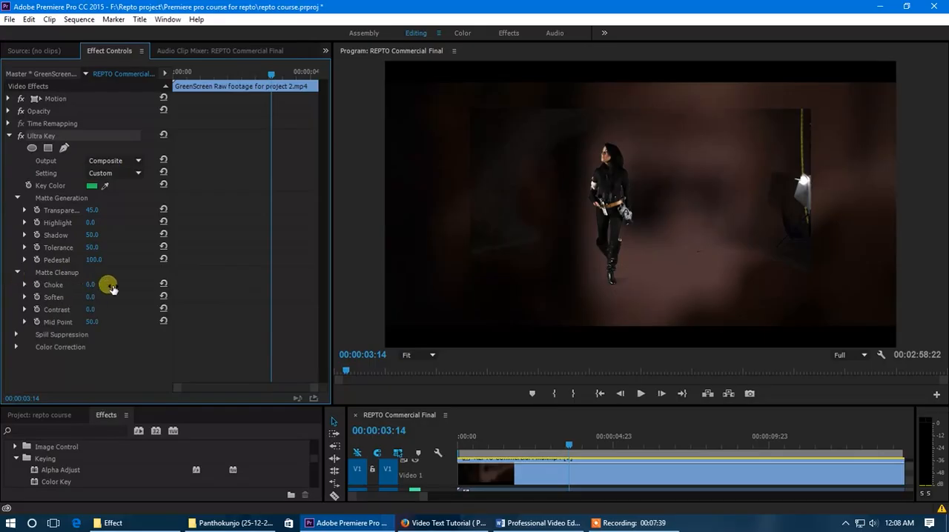
drag(88, 284, 110, 289)
scroll(592, 147, down, 3)
scroll(598, 158, up, 2)
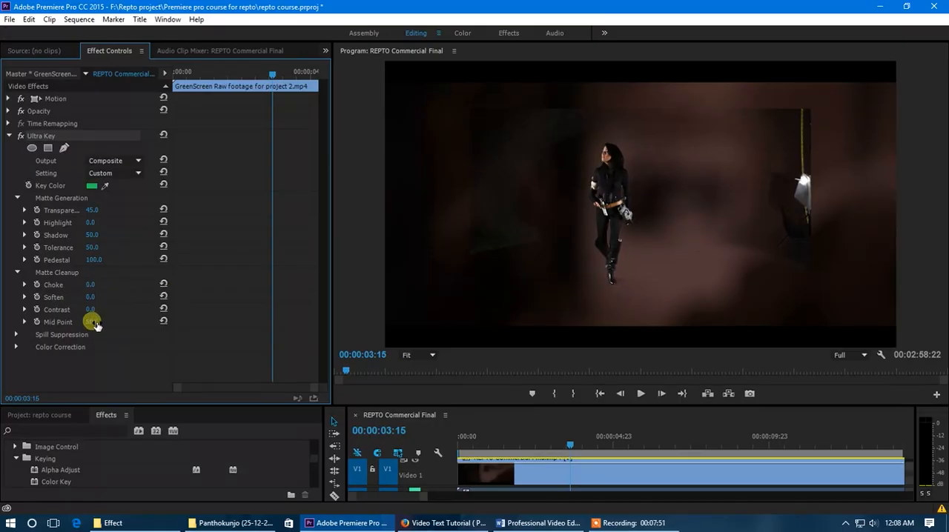
mouse_move(90, 298)
mouse_down()
mouse_move(171, 305)
mouse_move(106, 297)
mouse_up()
drag(93, 322, 53, 329)
Look through Ultra Key's Color Correction settings and collapse the effect
click(15, 347)
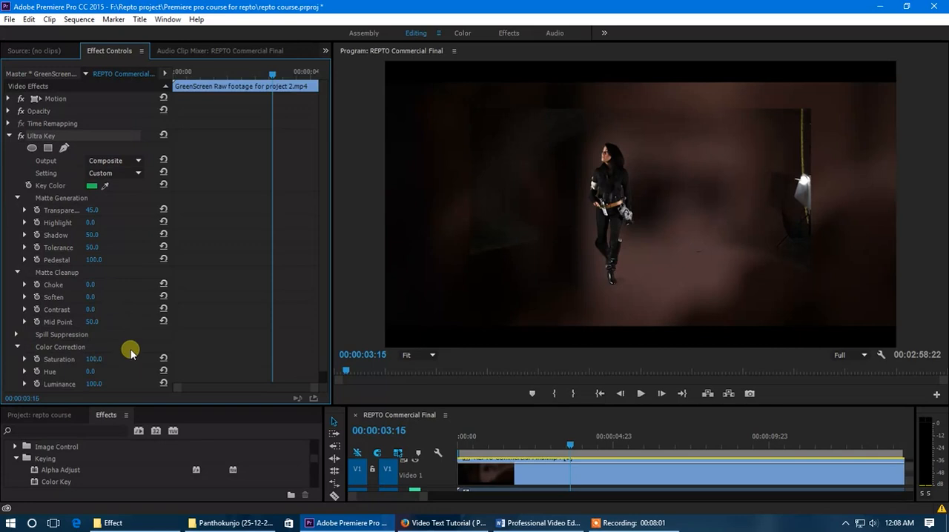
scroll(112, 349, down, 1)
drag(112, 351, 80, 352)
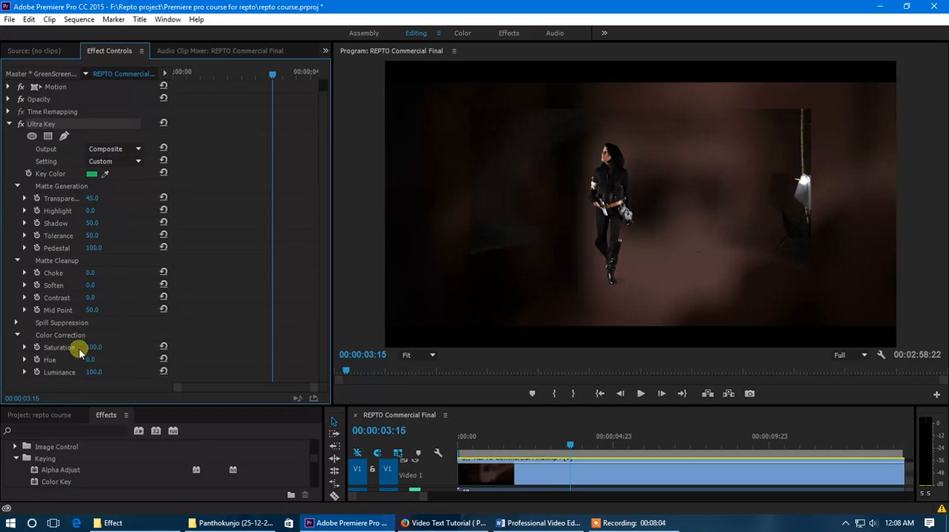
click(9, 125)
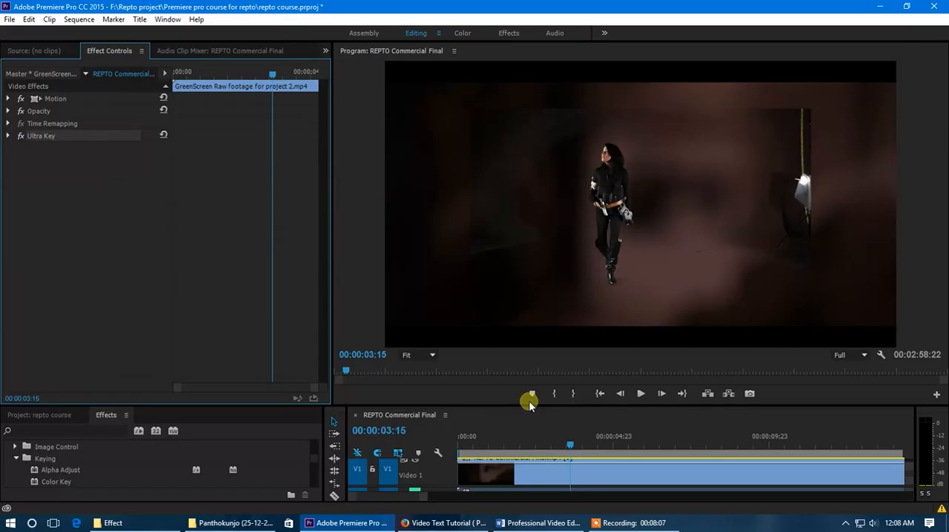
Enlarge the timeline area and select the green screen clip on the track above the REPTO commercial
mouse_move(529, 405)
mouse_down()
mouse_move(527, 438)
mouse_move(527, 406)
mouse_up()
drag(553, 407, 550, 384)
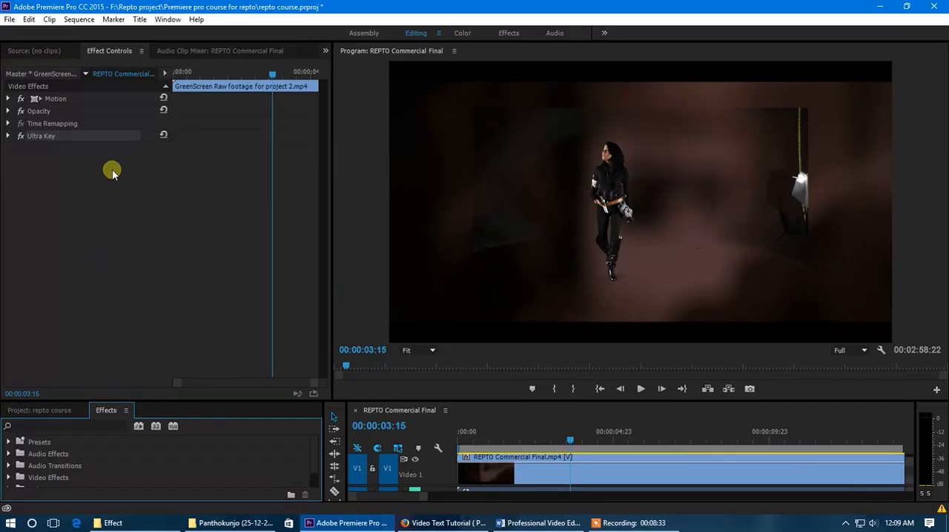
click(104, 49)
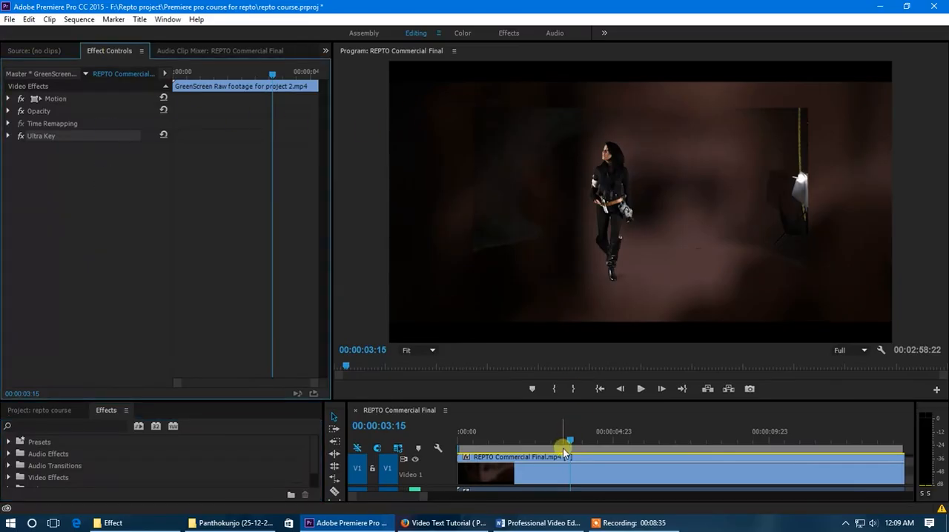
click(553, 471)
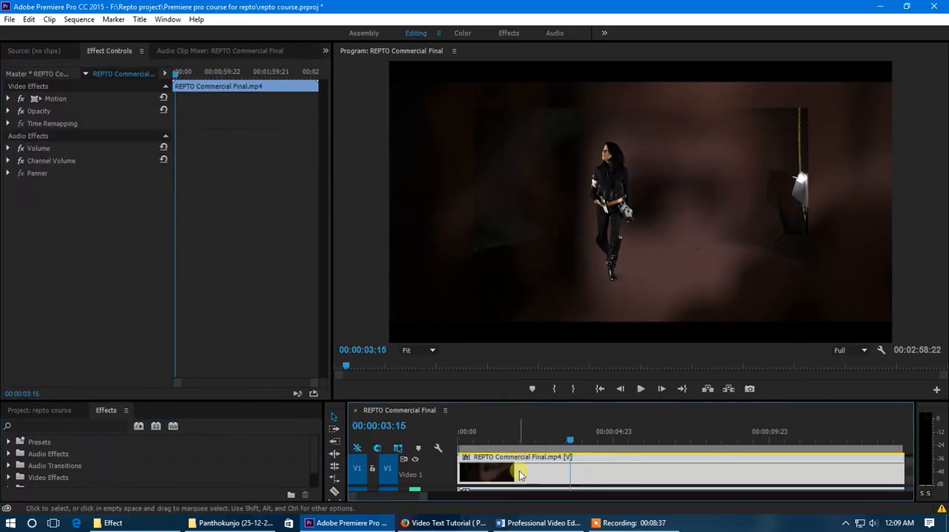
drag(566, 400, 542, 367)
click(529, 418)
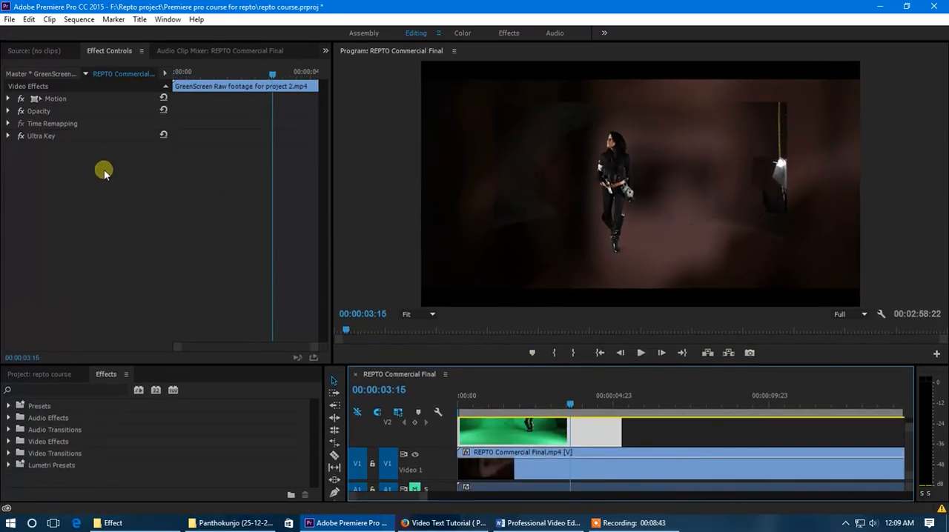
Draw a closed free-form opacity mask around the woman at 00:00:03:15 to exclude the studio light
click(9, 111)
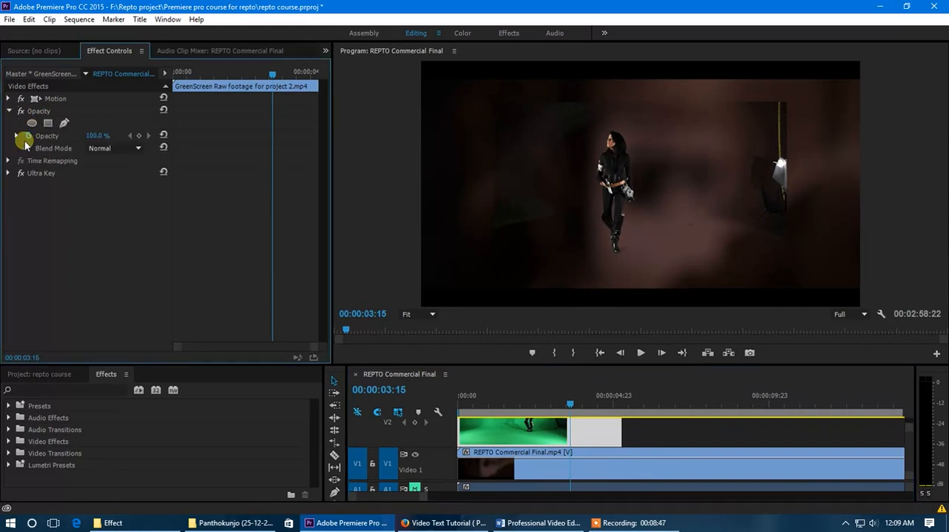
click(65, 123)
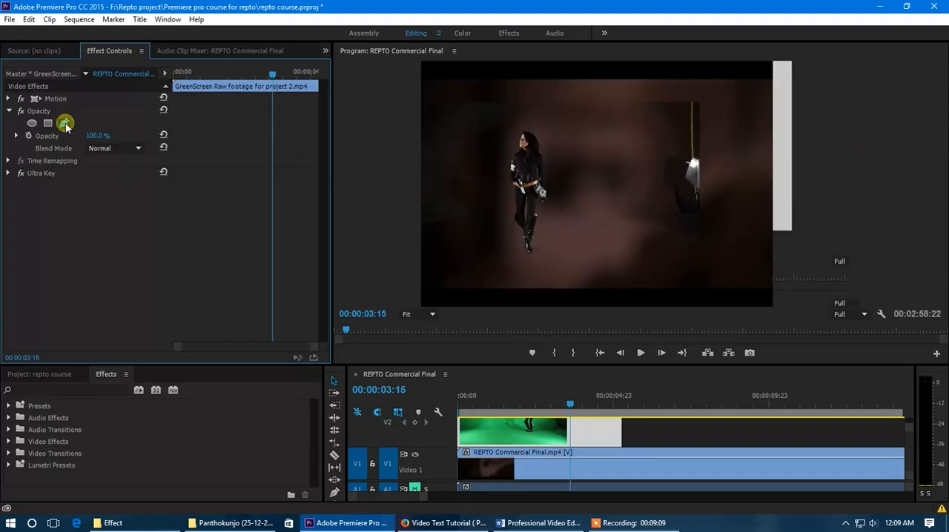
click(477, 207)
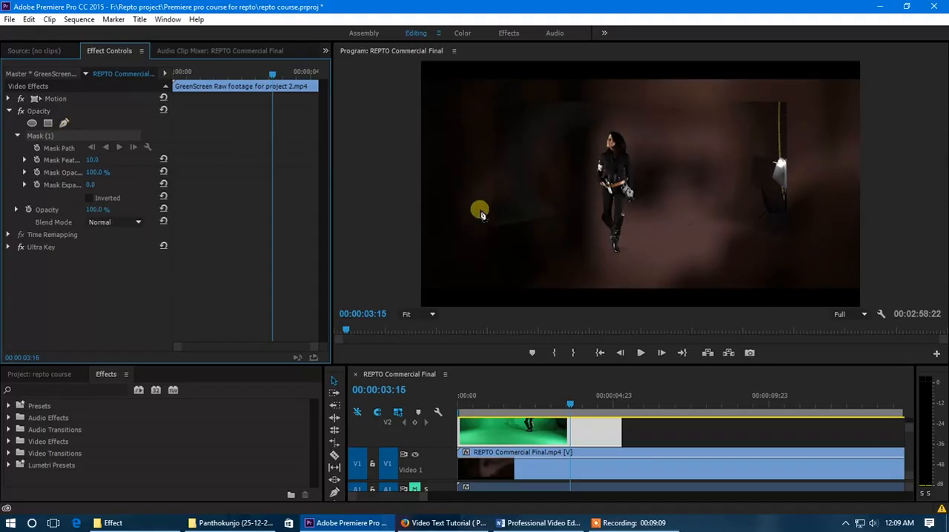
click(669, 253)
click(677, 200)
click(657, 127)
click(604, 110)
click(584, 132)
click(567, 172)
click(561, 226)
click(581, 263)
click(619, 274)
click(669, 254)
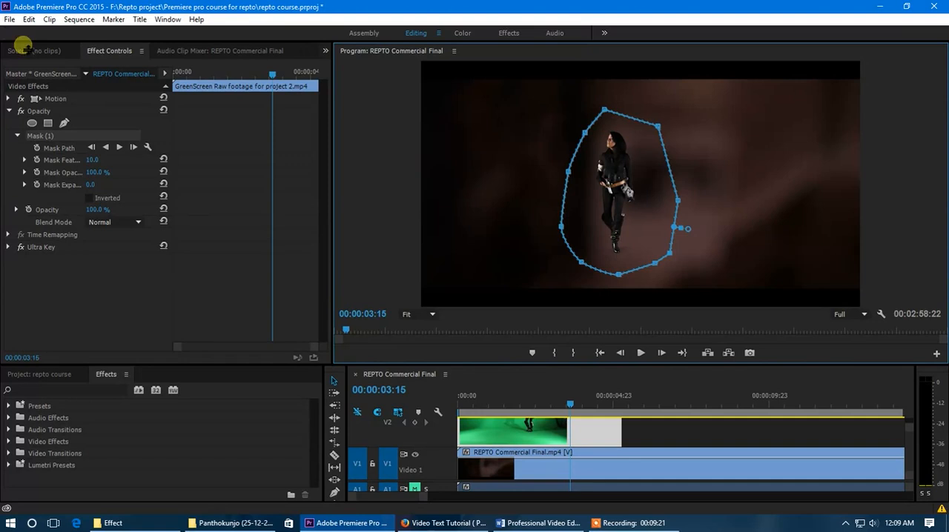
click(93, 299)
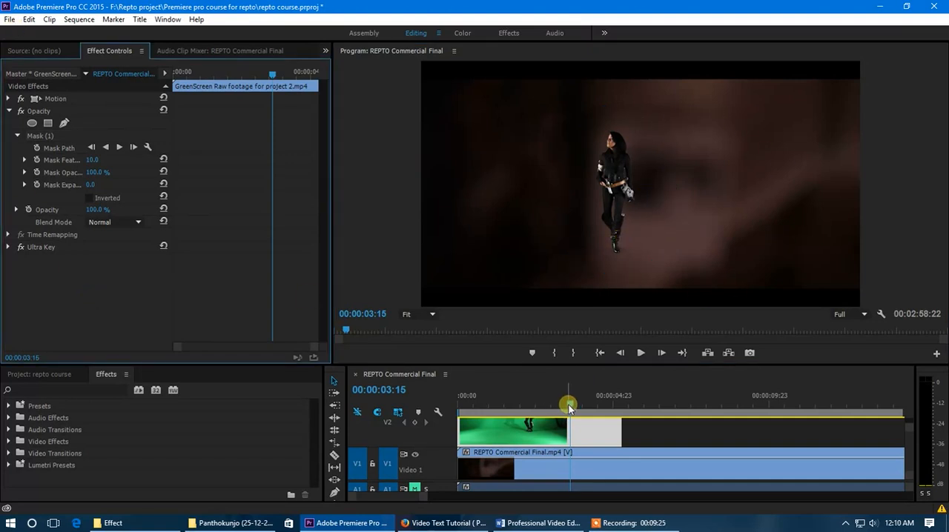
Reshape the opacity mask tightly around the woman at the first frame and turn on Mask Path keyframing
drag(568, 405, 482, 407)
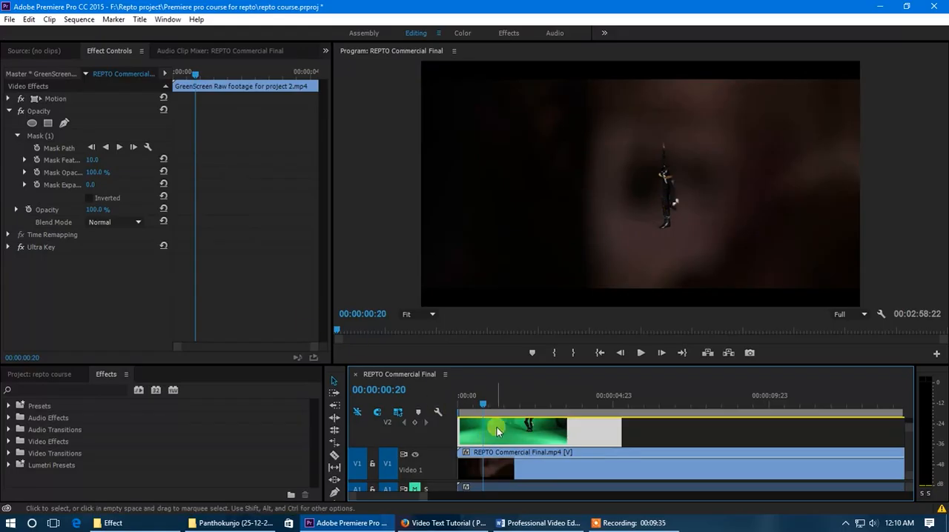
click(49, 137)
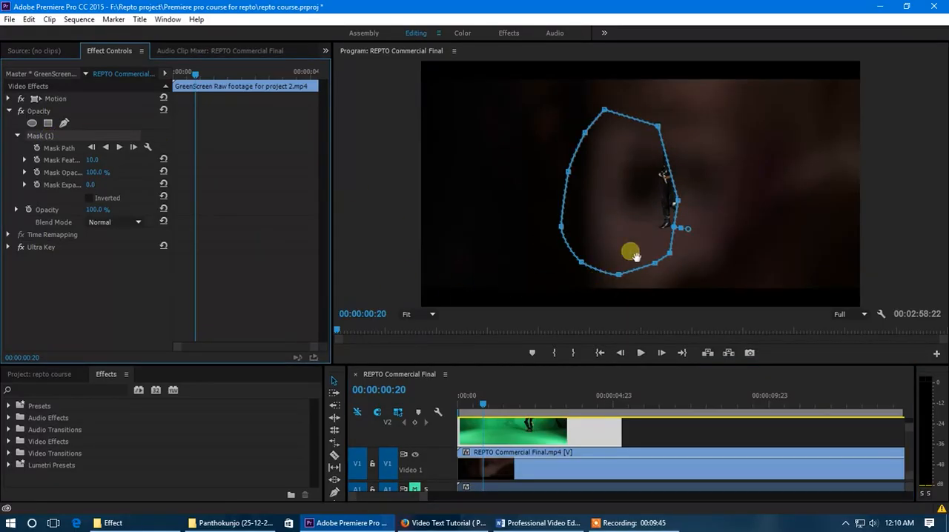
drag(480, 405, 446, 413)
drag(620, 255, 671, 246)
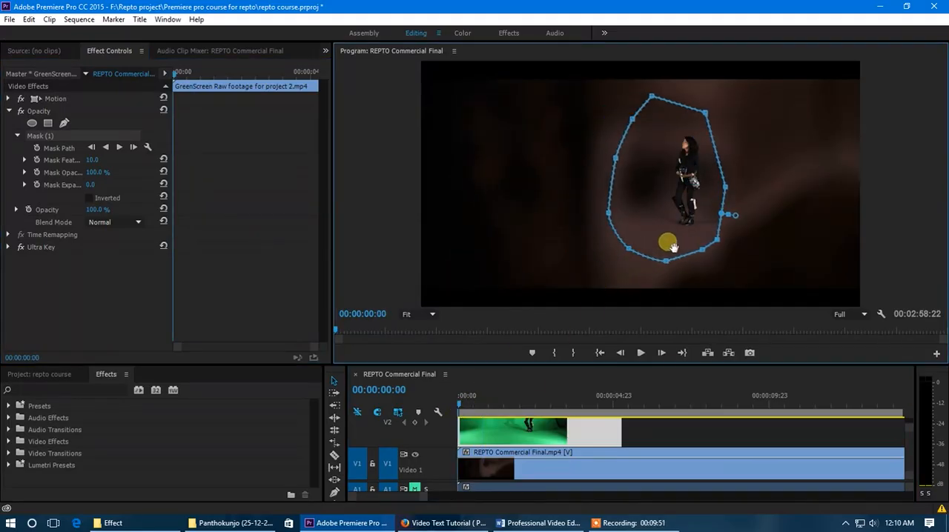
drag(651, 96, 646, 158)
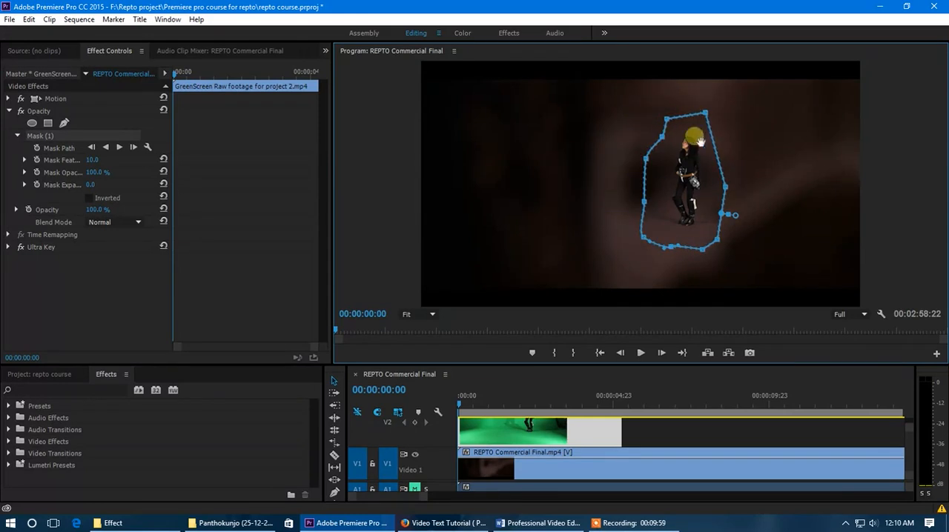
drag(704, 114, 703, 120)
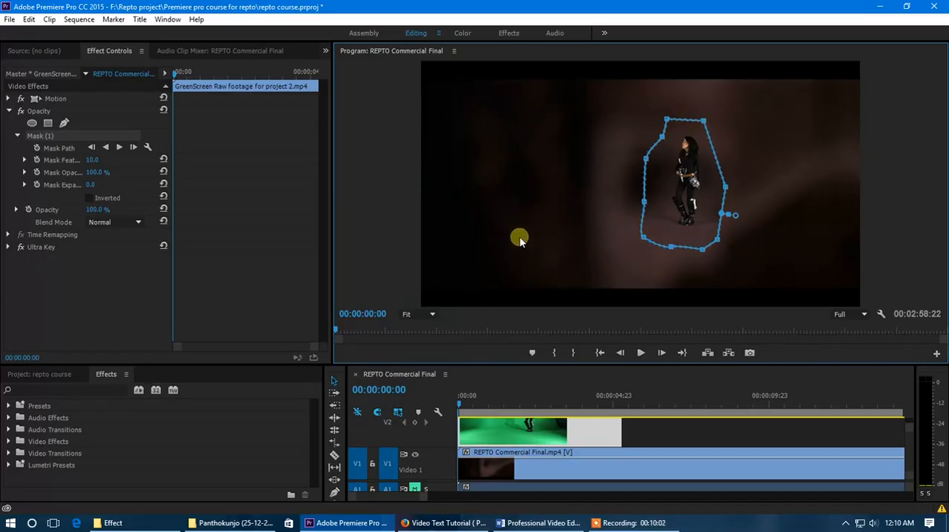
click(37, 149)
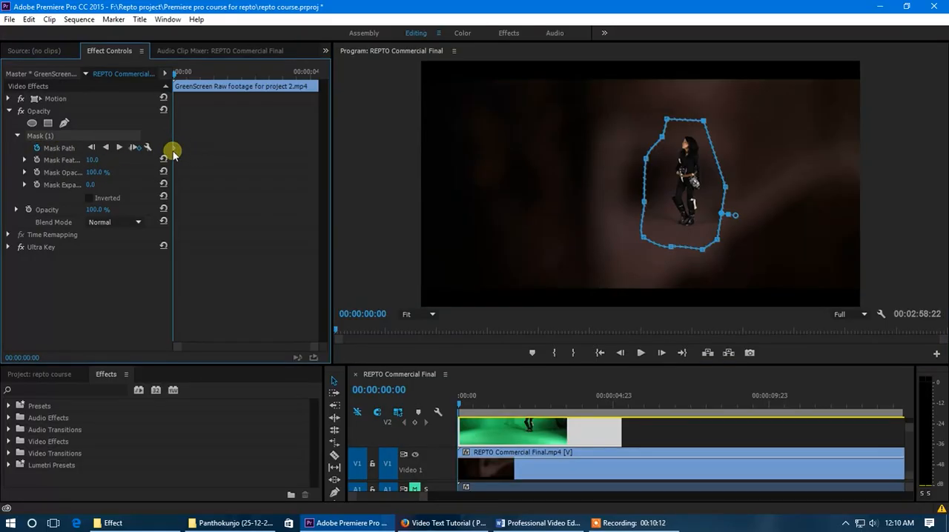
Keyframe the mask path around the walking woman at 00:00:00:18 and around 00:00:02:00
drag(175, 74, 192, 75)
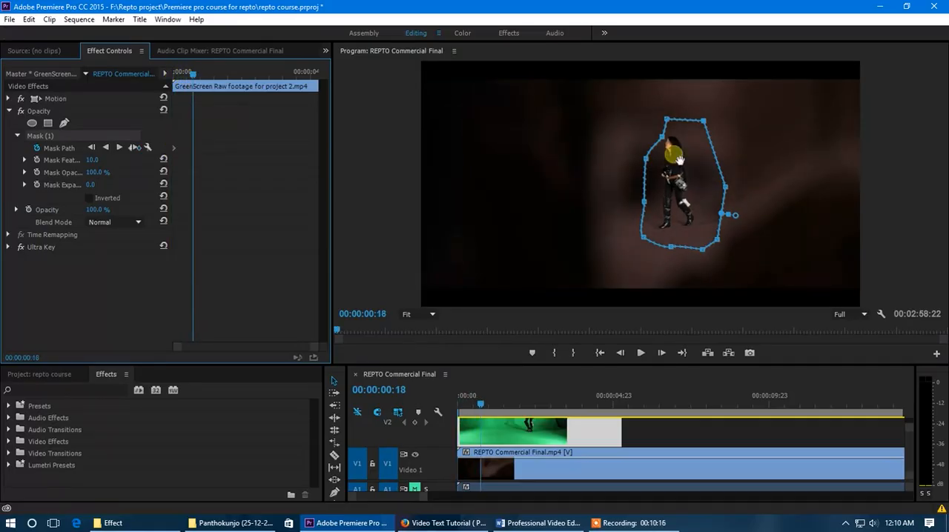
drag(665, 143, 617, 270)
drag(202, 76, 225, 82)
drag(633, 138, 651, 104)
click(233, 77)
mouse_move(234, 77)
mouse_down()
mouse_move(244, 79)
mouse_move(227, 79)
mouse_up()
drag(606, 181, 575, 195)
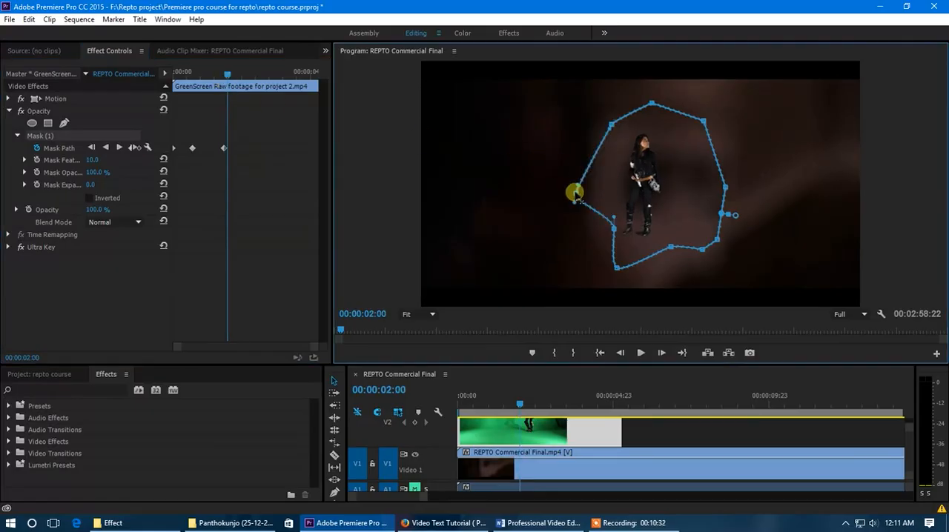
drag(614, 227, 577, 256)
Widen the mask around the advancing woman with further Mask Path keyframes up to 00:00:03:09
click(232, 75)
drag(232, 75, 245, 77)
drag(611, 120, 582, 101)
drag(243, 77, 265, 78)
drag(577, 256, 550, 265)
drag(616, 267, 605, 286)
drag(575, 195, 538, 178)
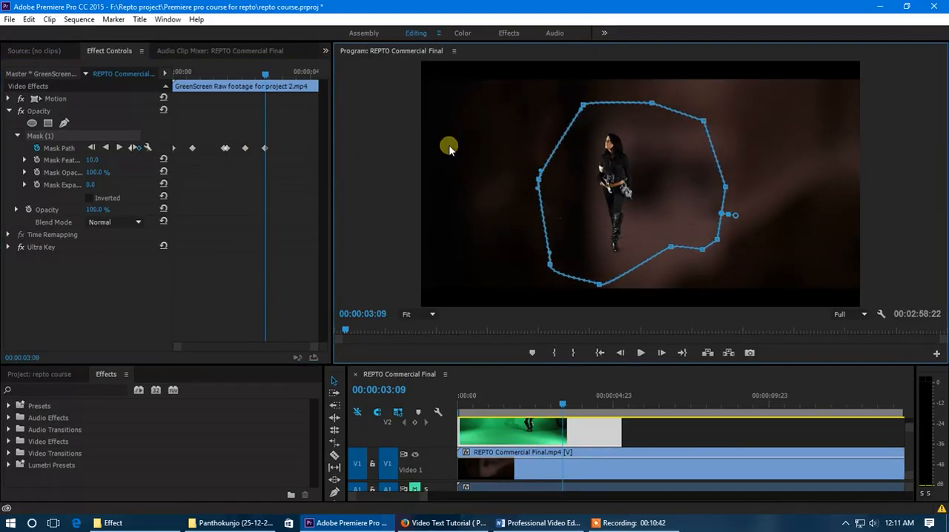
Add a Mask Path keyframe near the clip's end by lowering the mask's lower edge, and scrub back to check the mask
drag(271, 74, 305, 87)
drag(670, 246, 685, 284)
drag(304, 79, 316, 108)
drag(301, 108, 243, 139)
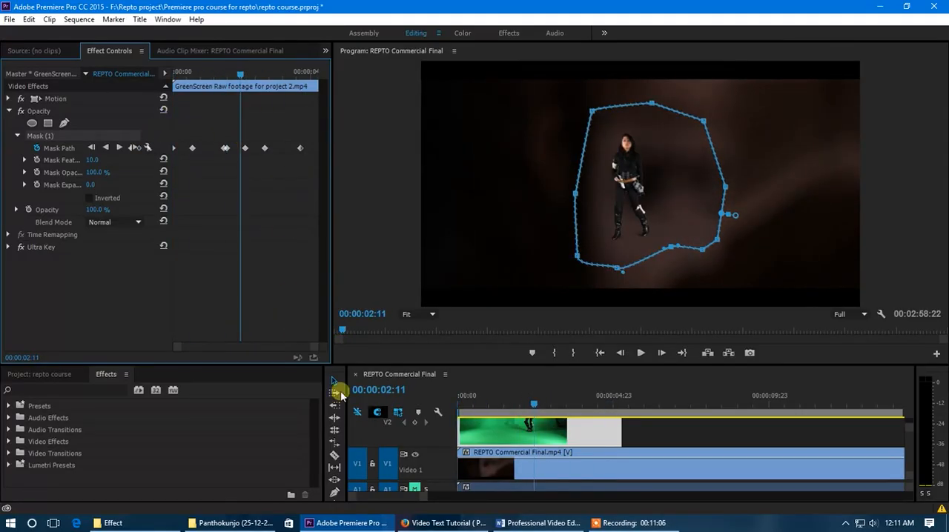
click(636, 436)
drag(529, 419, 513, 434)
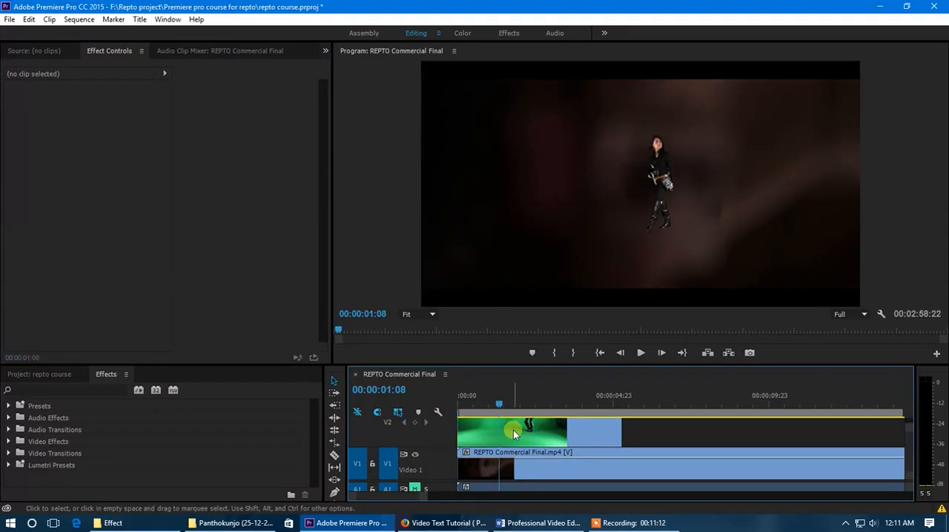
Scale the green screen clip up to fill the whole video frame
click(514, 434)
click(57, 100)
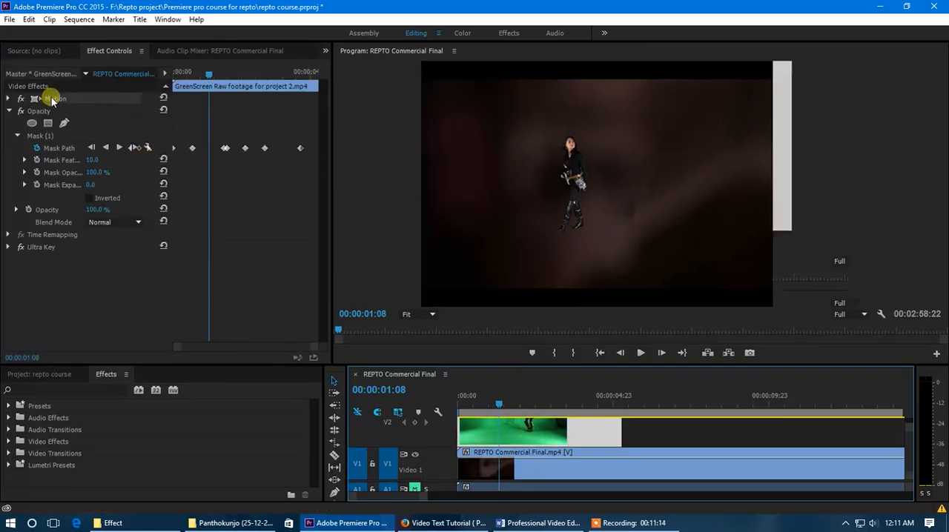
key(Left)
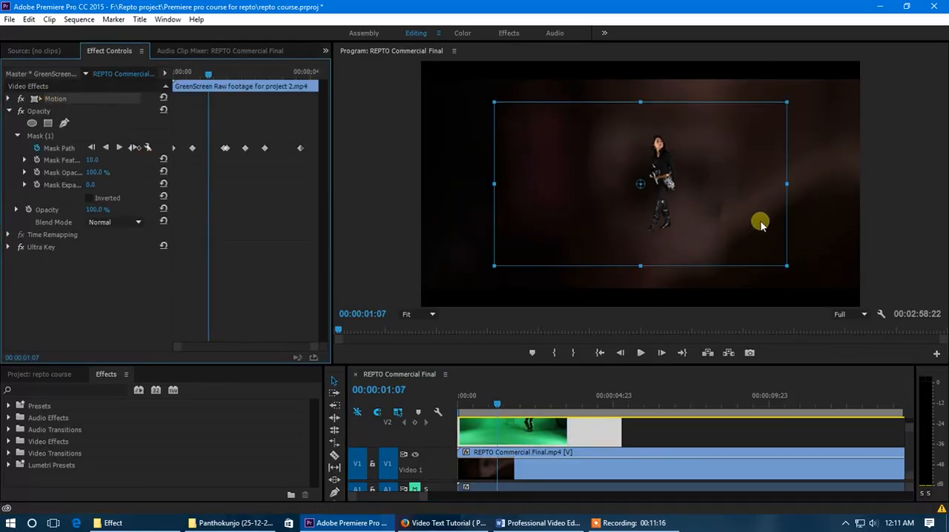
drag(787, 267, 868, 310)
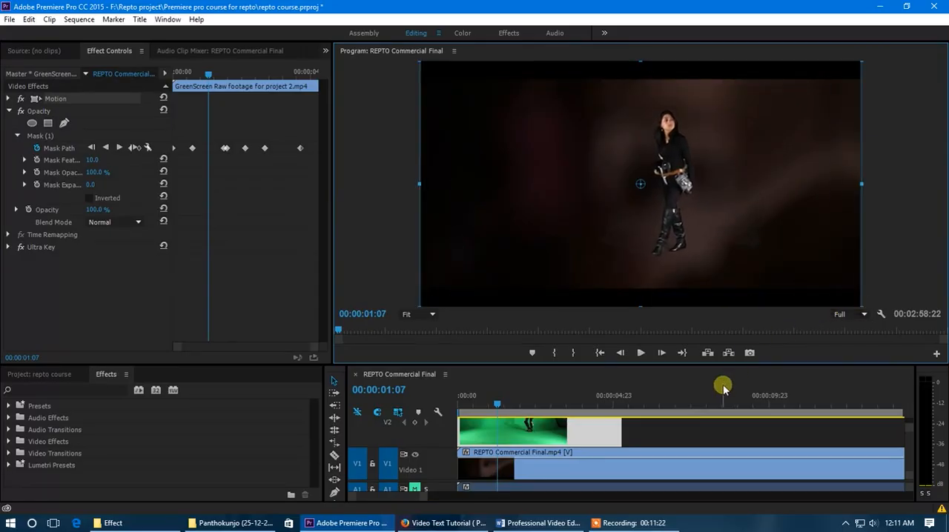
Trim the start of REPTO Commercial Final.mp4 to the forest path shot at 00:00:58:20 and ripple delete the gap
drag(508, 366, 501, 342)
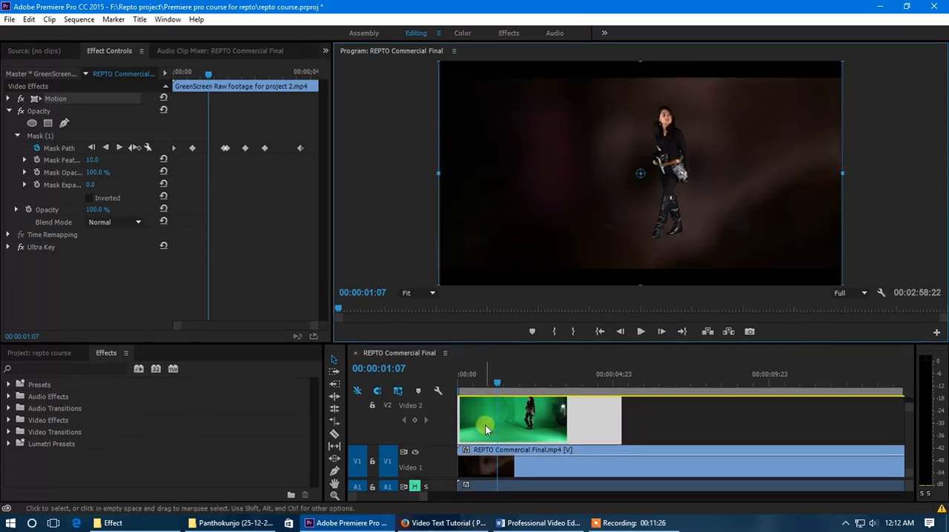
scroll(485, 430, down, 1)
scroll(448, 429, down, 3)
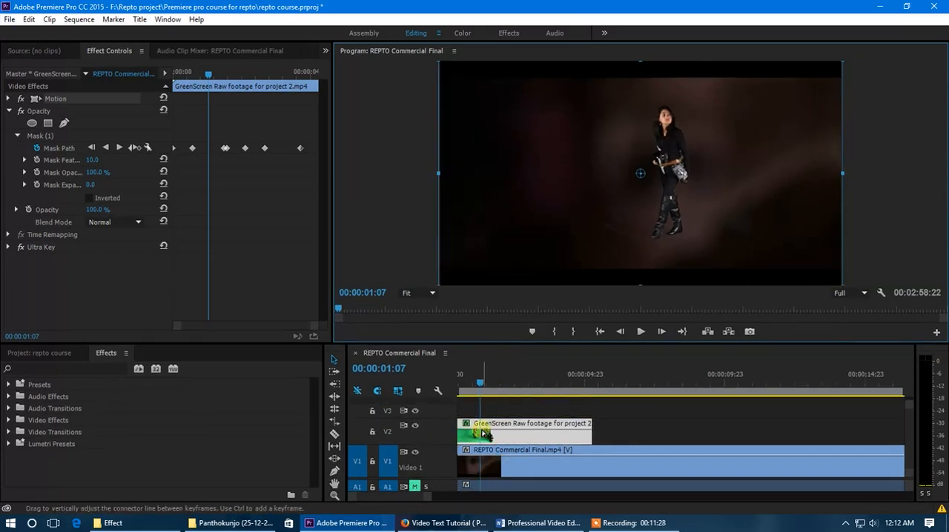
drag(482, 384, 682, 384)
click(527, 467)
key(minus)
key(minus)
key(minus)
key(minus)
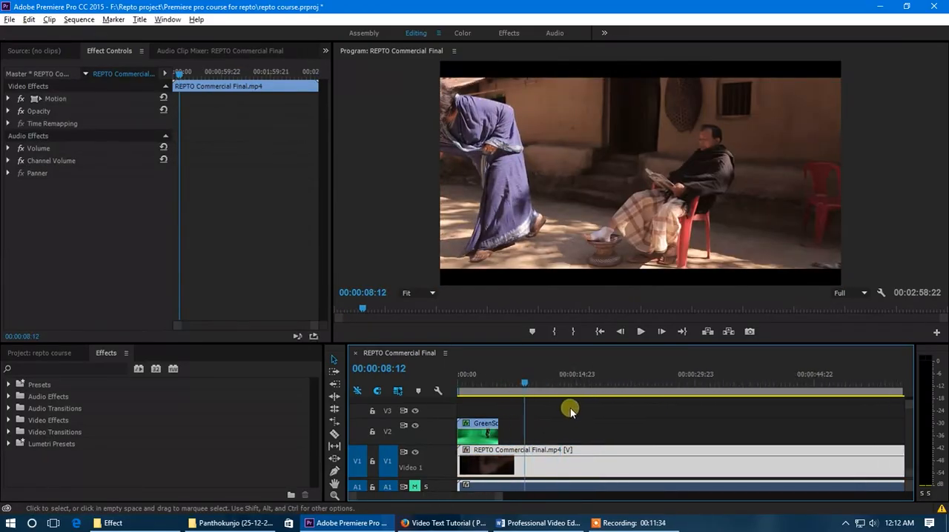
drag(510, 385, 741, 386)
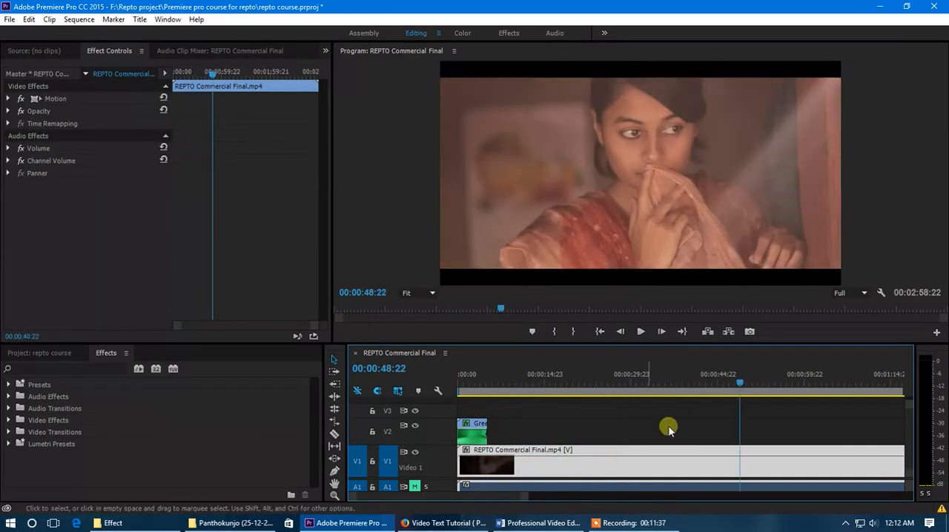
key(minus)
drag(546, 383, 565, 415)
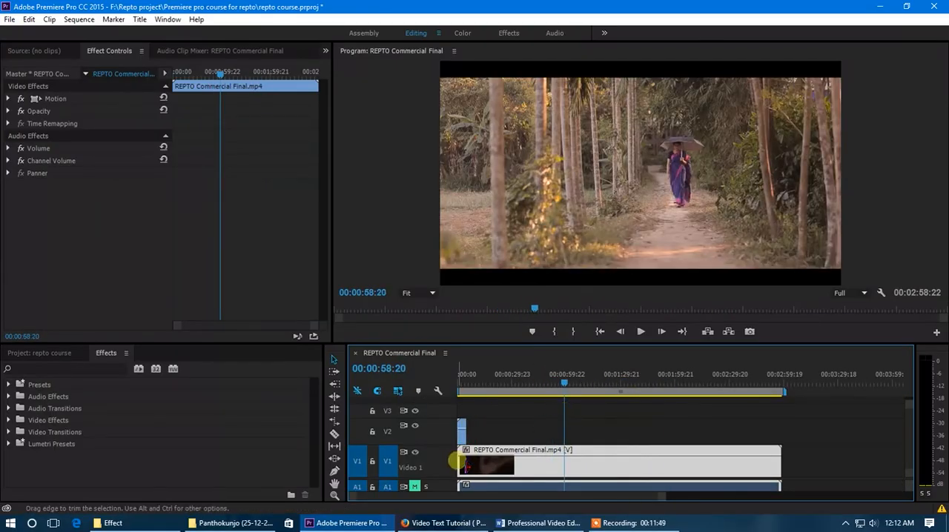
drag(460, 464, 569, 464)
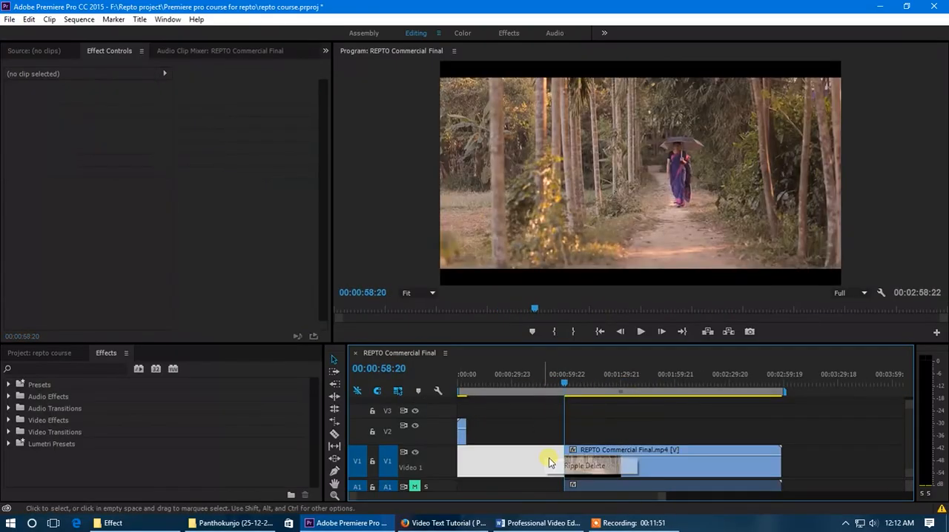
Preview the keyed woman over the forest path shot and zoom the timeline in on the green screen clip
drag(660, 499, 602, 501)
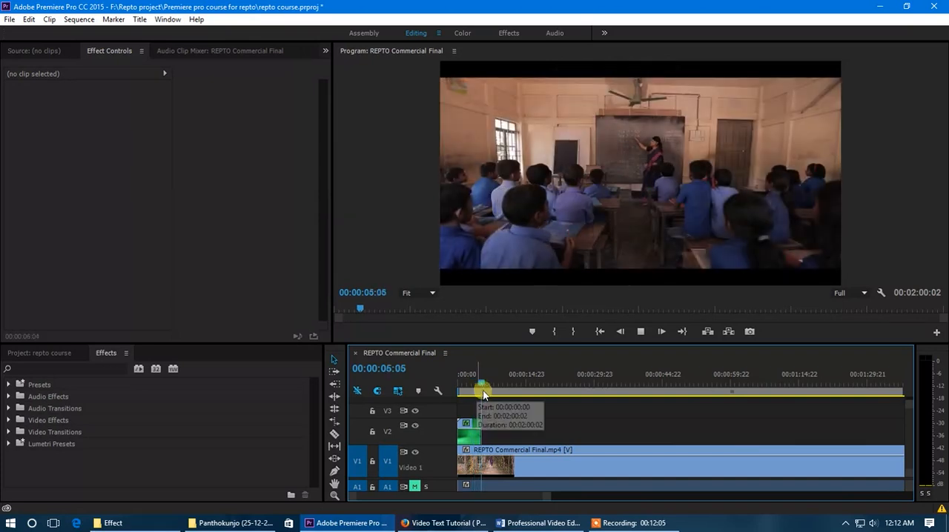
drag(478, 390, 472, 376)
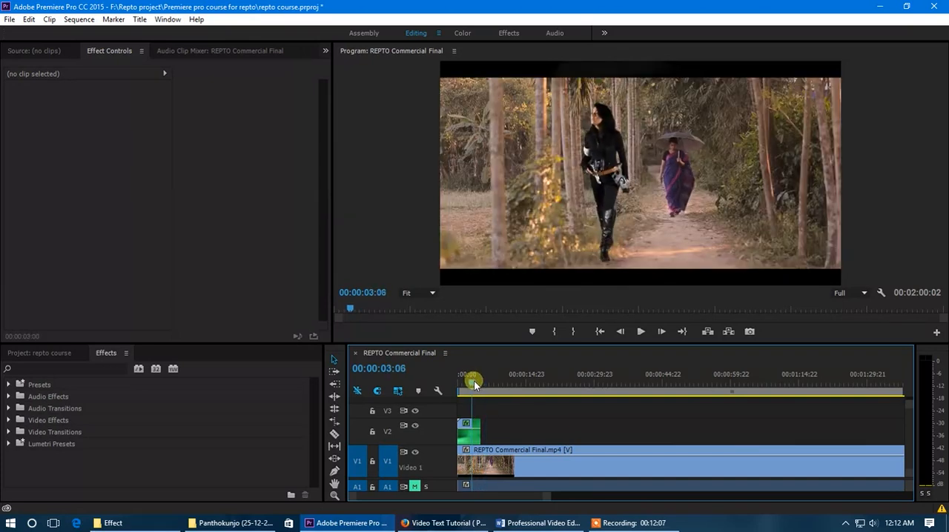
drag(547, 496, 504, 496)
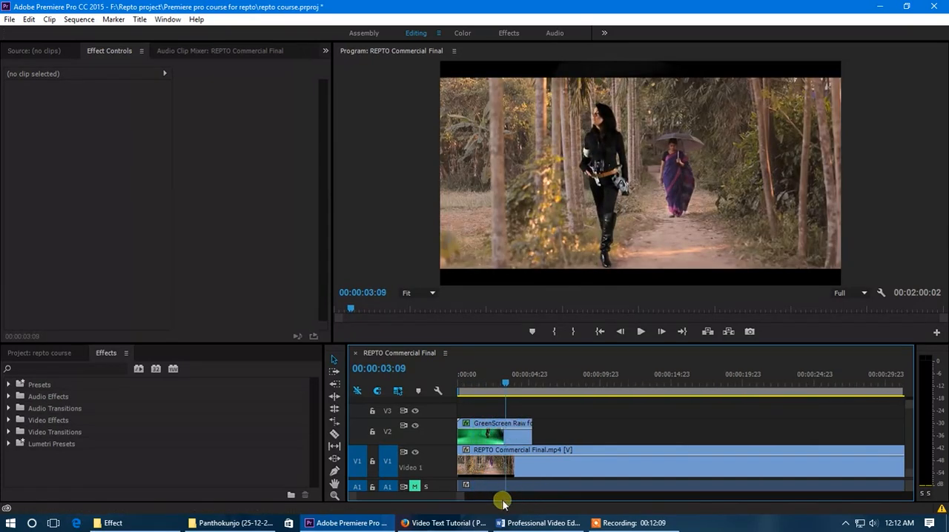
Scale down the green screen clip and position the woman on the path beside the woman with the umbrella, and scrub to check the placement
drag(510, 397, 464, 392)
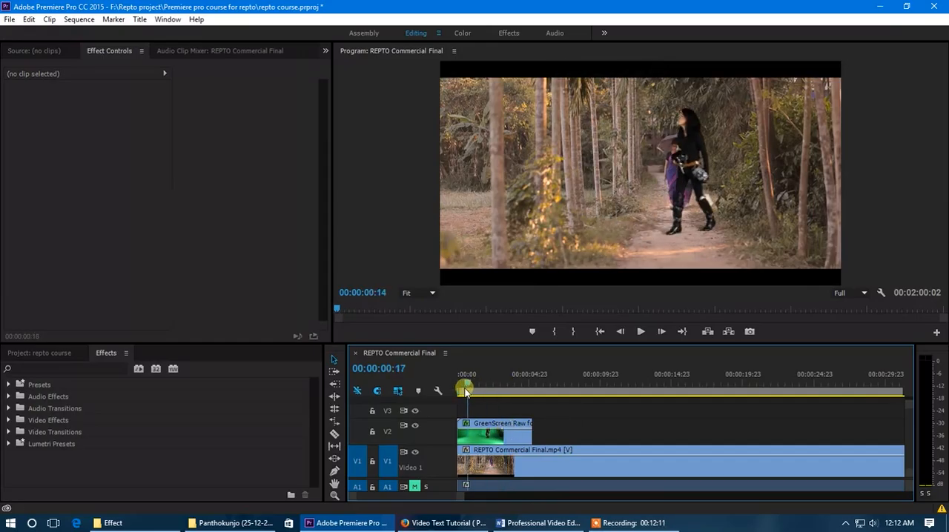
drag(452, 395, 489, 404)
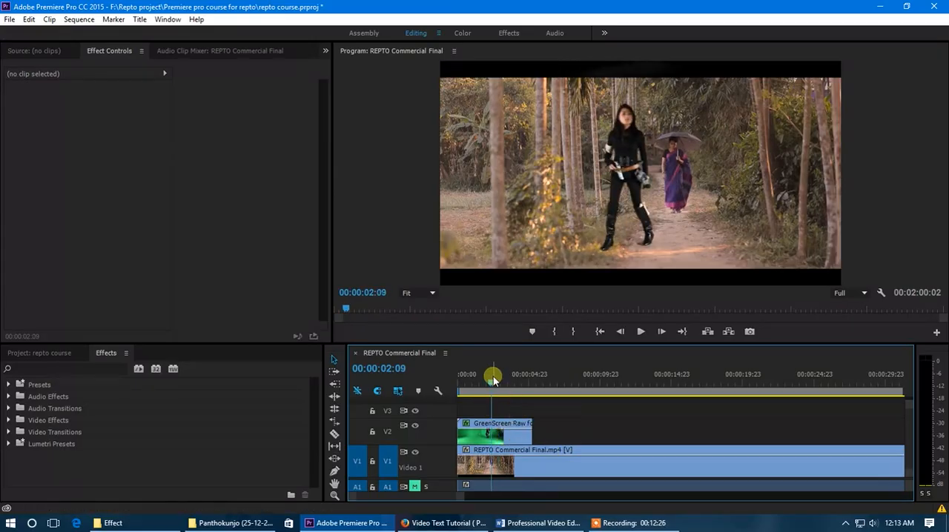
click(497, 434)
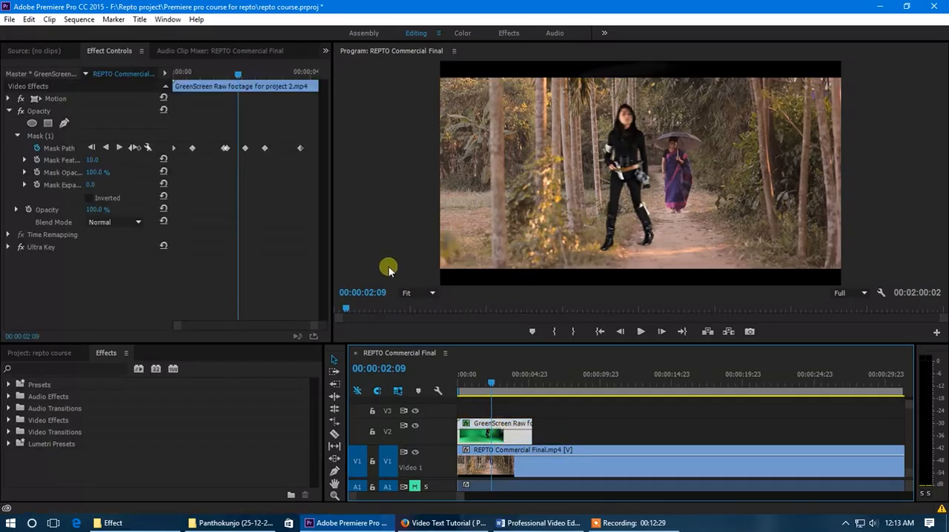
click(55, 98)
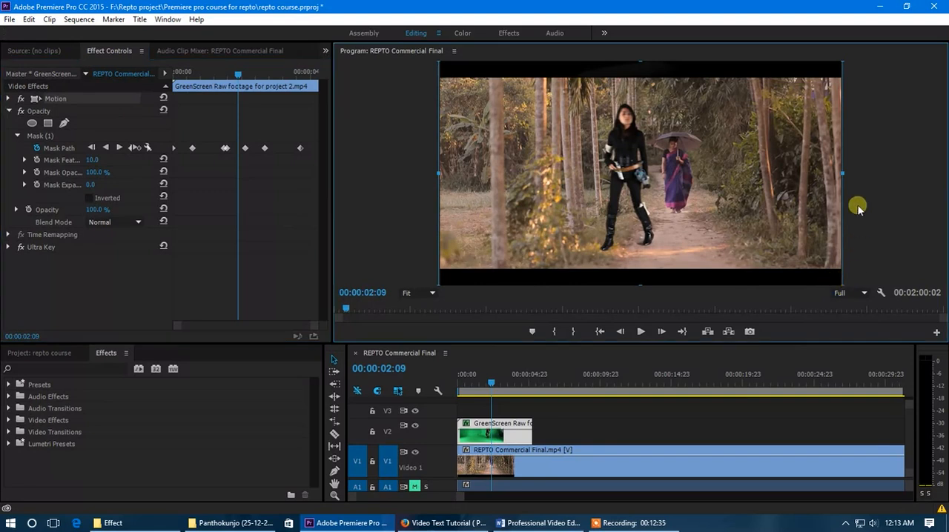
drag(845, 175, 754, 174)
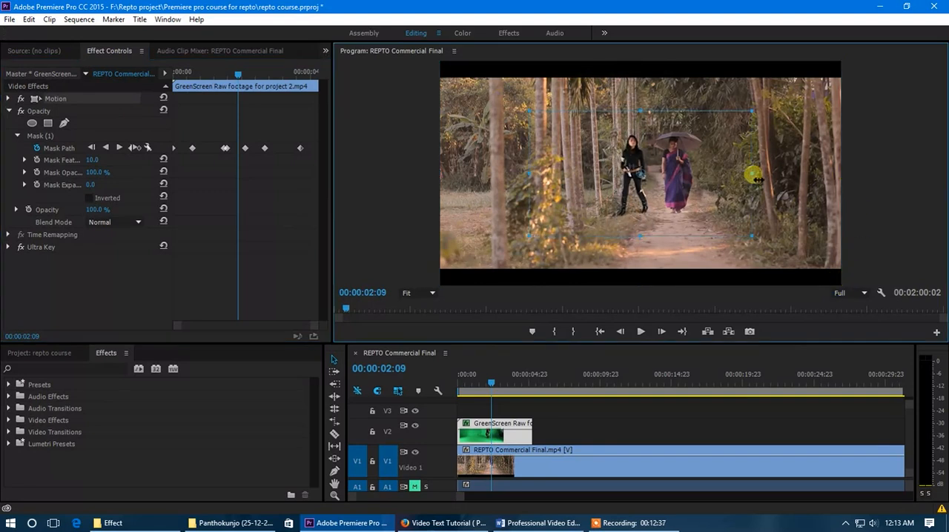
drag(644, 206, 685, 182)
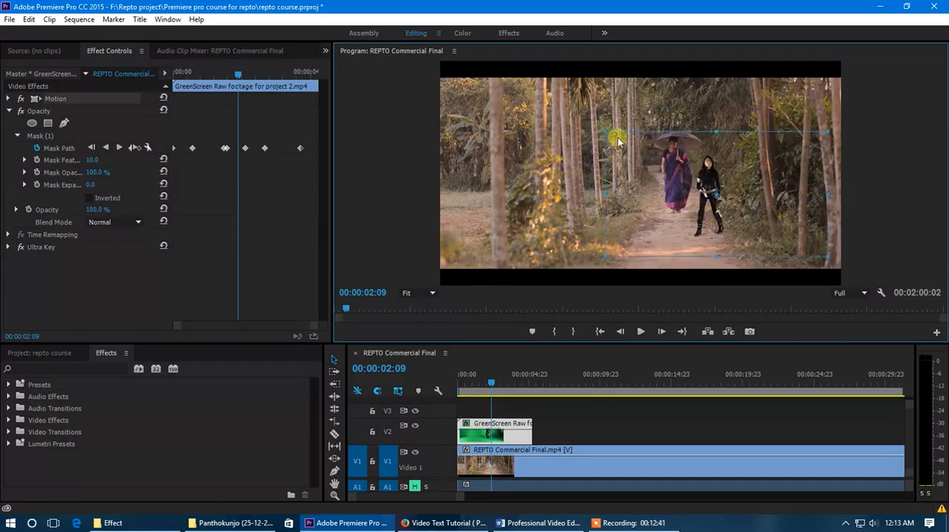
drag(607, 136, 570, 102)
drag(716, 168, 733, 151)
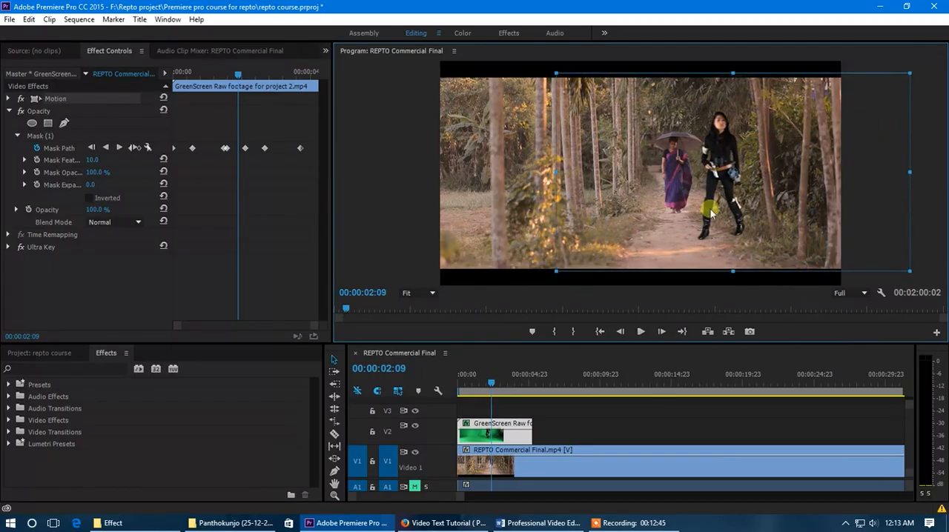
drag(556, 73, 565, 83)
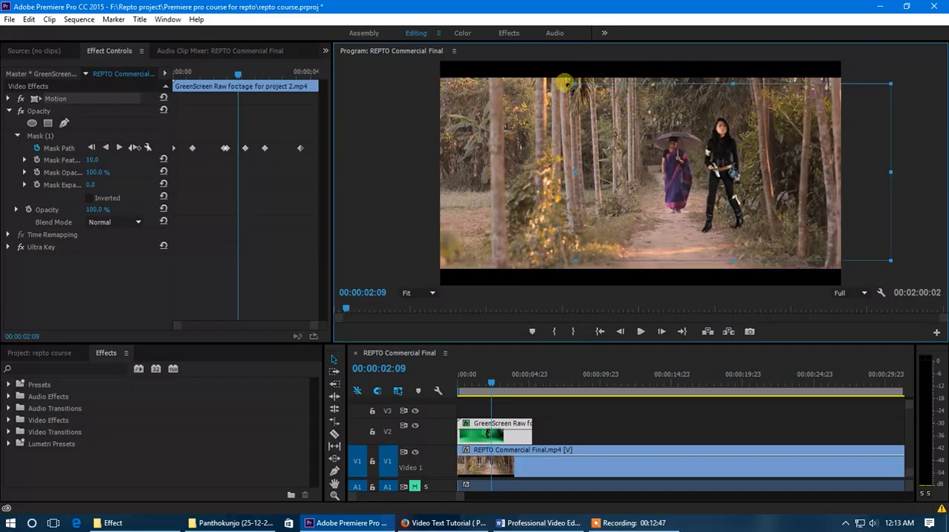
drag(700, 191, 700, 201)
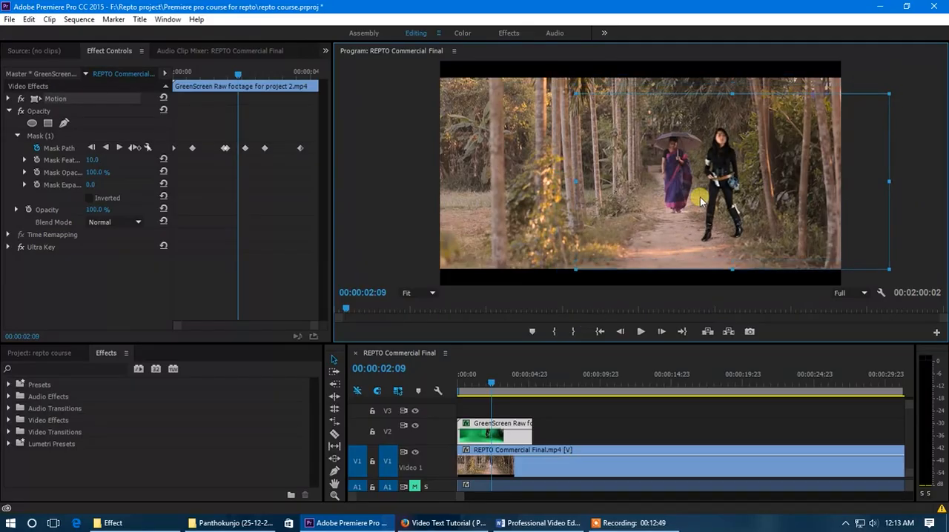
click(497, 384)
drag(497, 384, 508, 387)
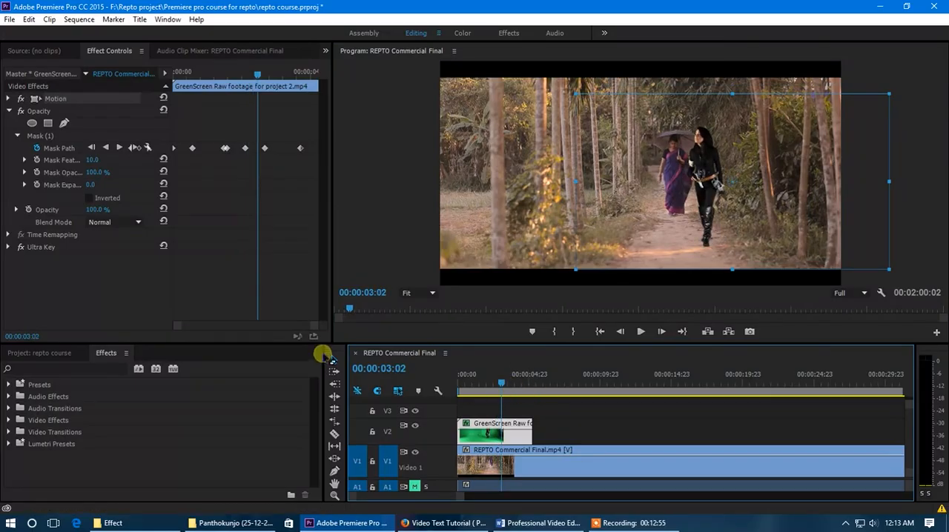
Apply Brightness & Contrast to the green screen clip and set Brightness to 37 and Contrast to 2
click(56, 355)
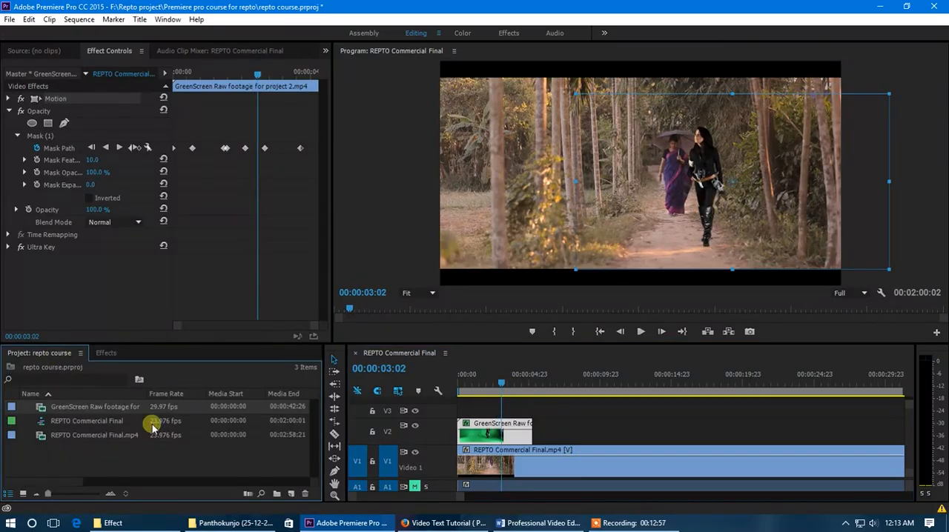
click(106, 354)
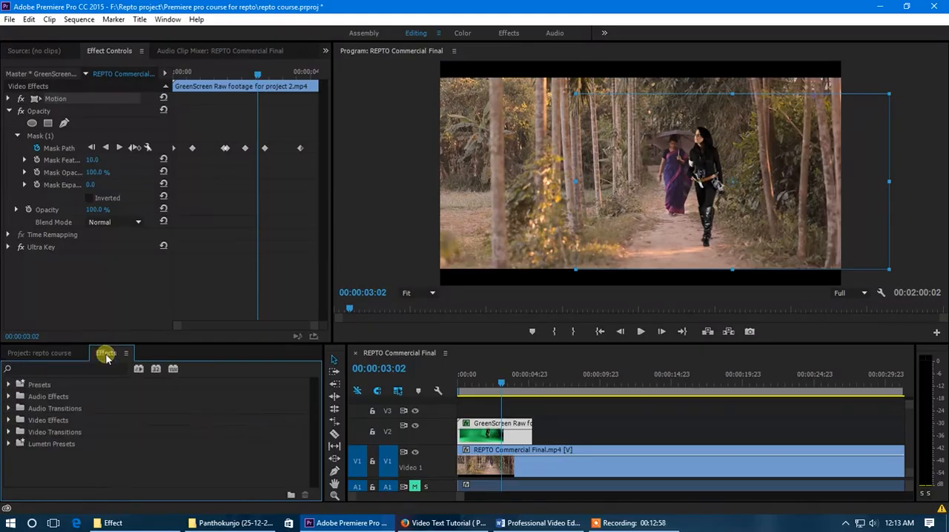
click(10, 421)
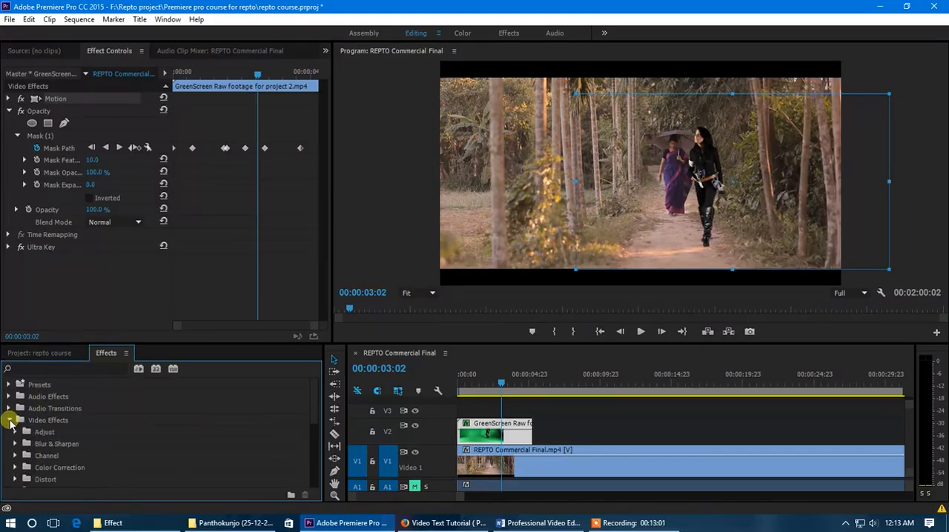
scroll(82, 439, down, 1)
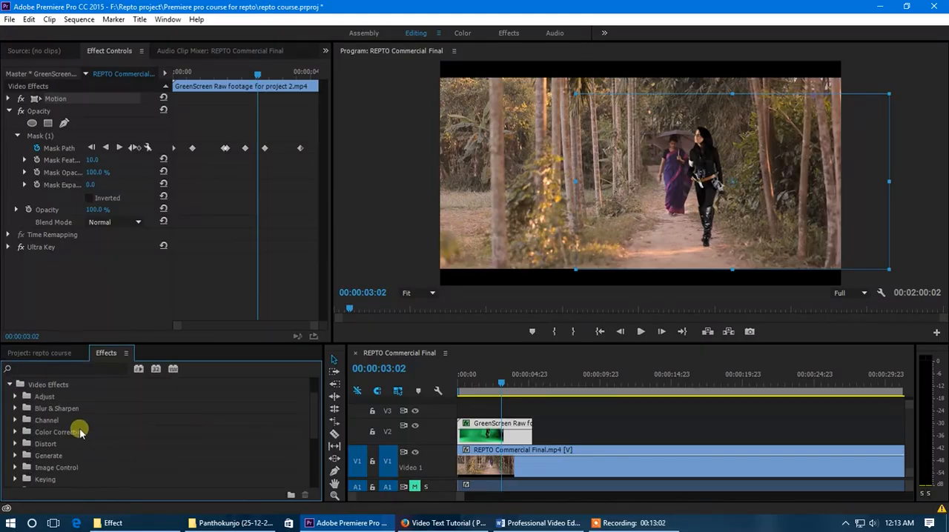
click(16, 434)
scroll(92, 443, down, 1)
drag(85, 425, 513, 437)
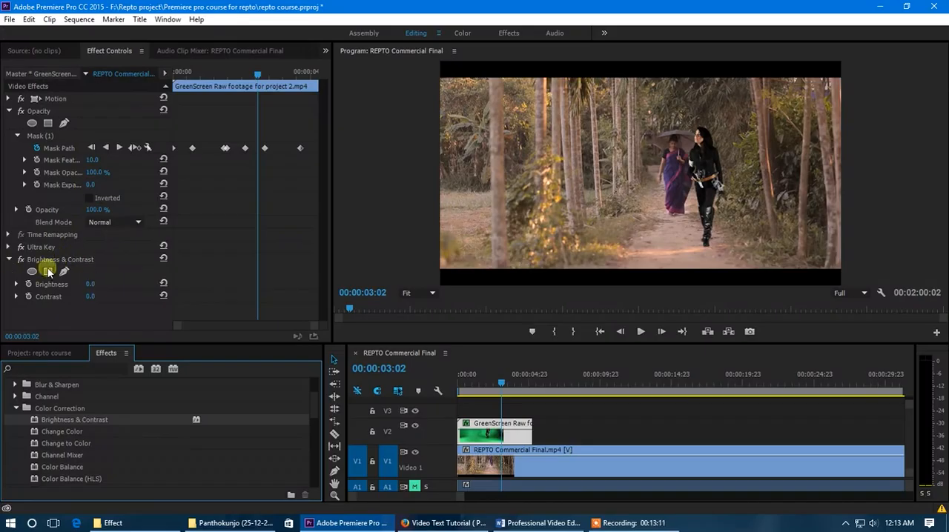
mouse_move(98, 288)
mouse_down()
mouse_move(87, 284)
mouse_move(111, 285)
mouse_up()
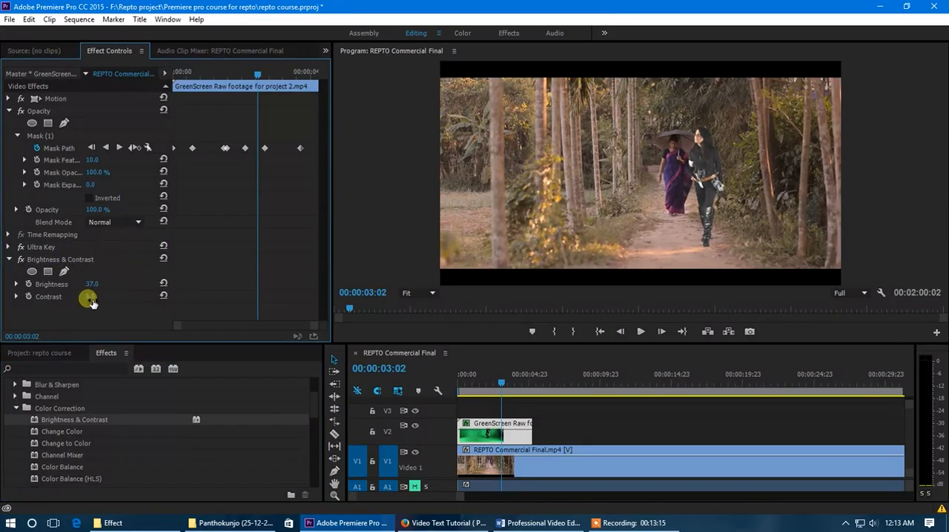
drag(113, 297, 95, 297)
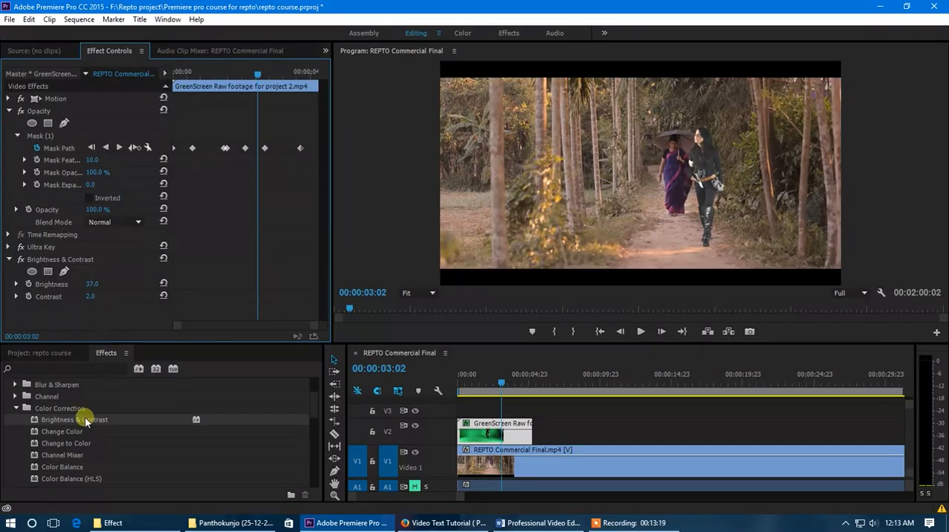
Apply the Three-Way Color Corrector to the green screen clip with Video output, and shift its Shadows, Midtones and Highlights toward red-magenta
drag(66, 433, 109, 444)
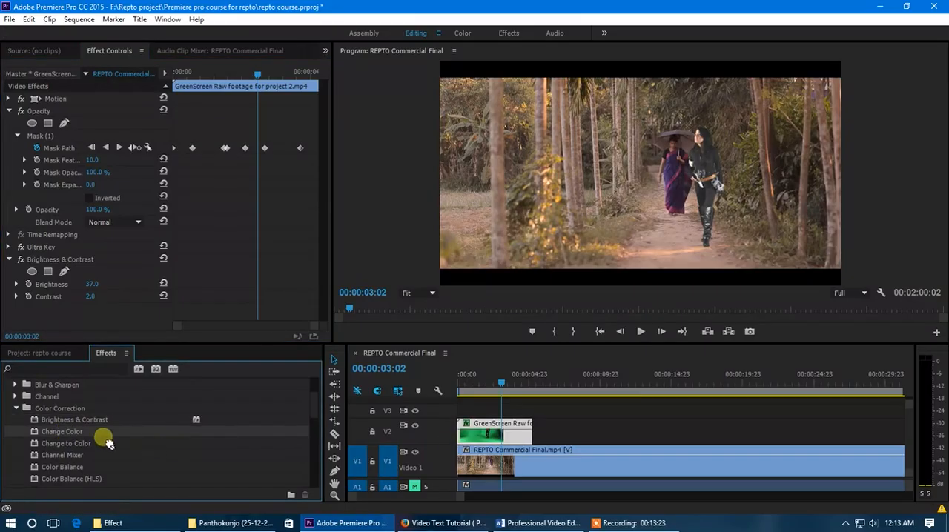
scroll(93, 453, down, 5)
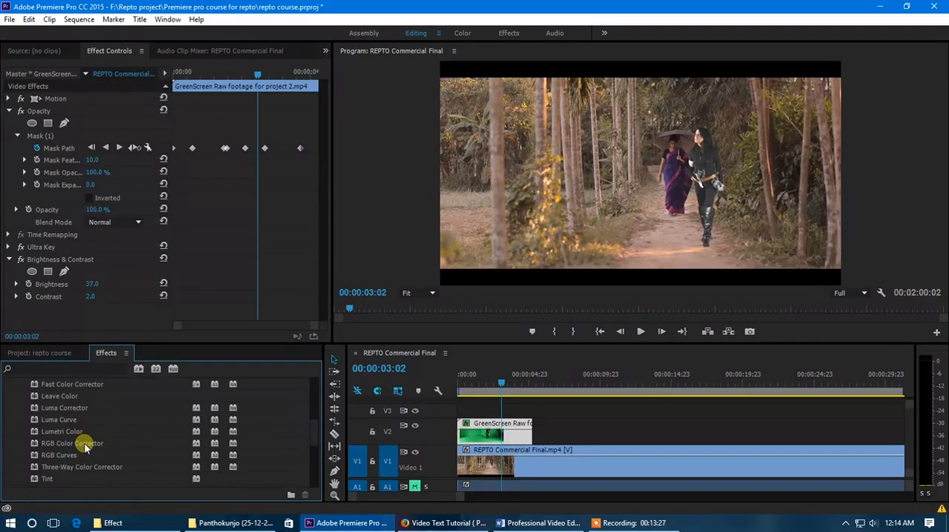
scroll(84, 444, down, 1)
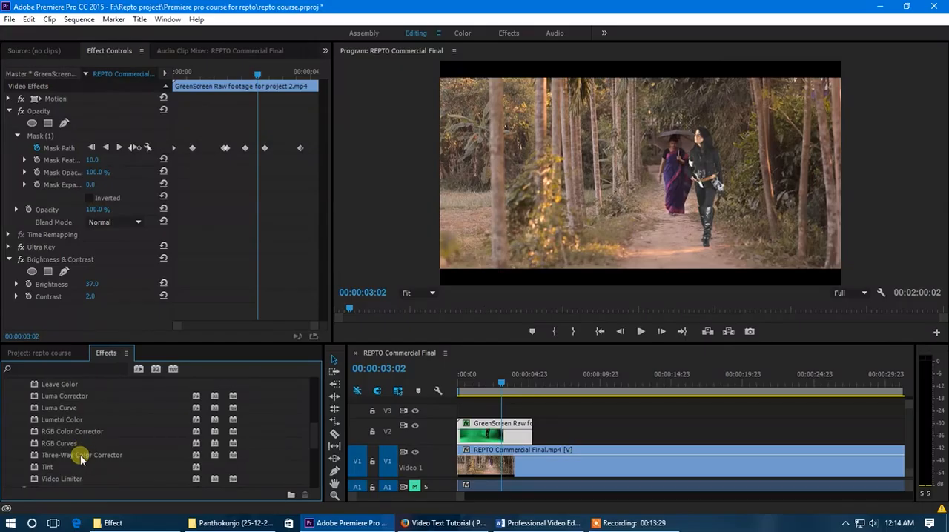
drag(77, 460, 502, 433)
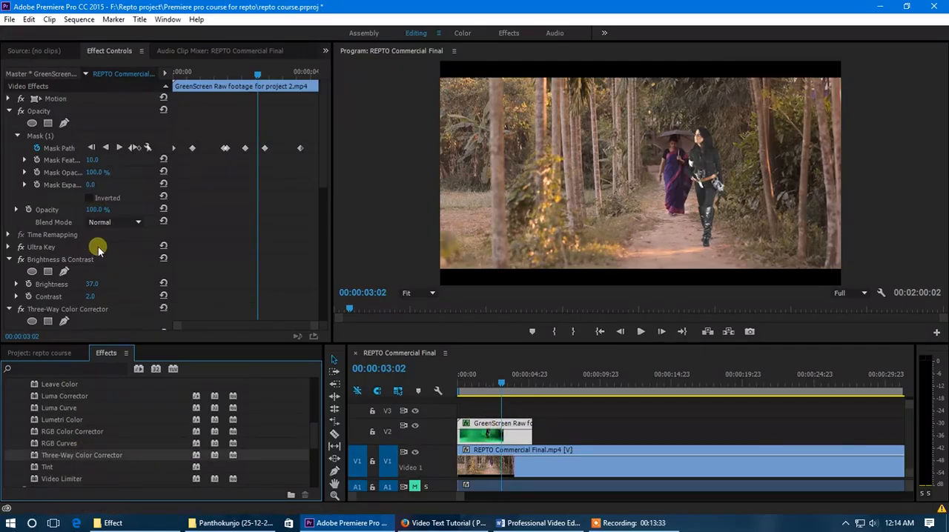
scroll(111, 246, down, 3)
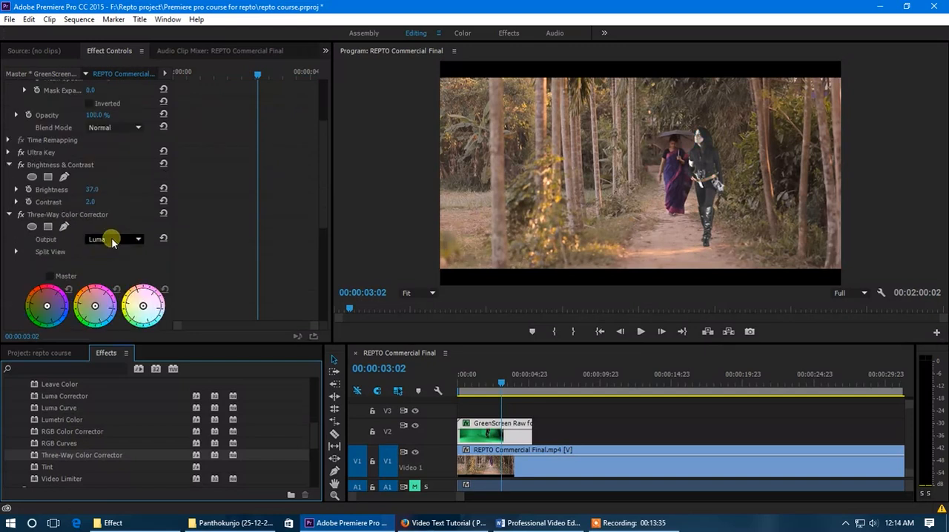
click(111, 239)
click(120, 251)
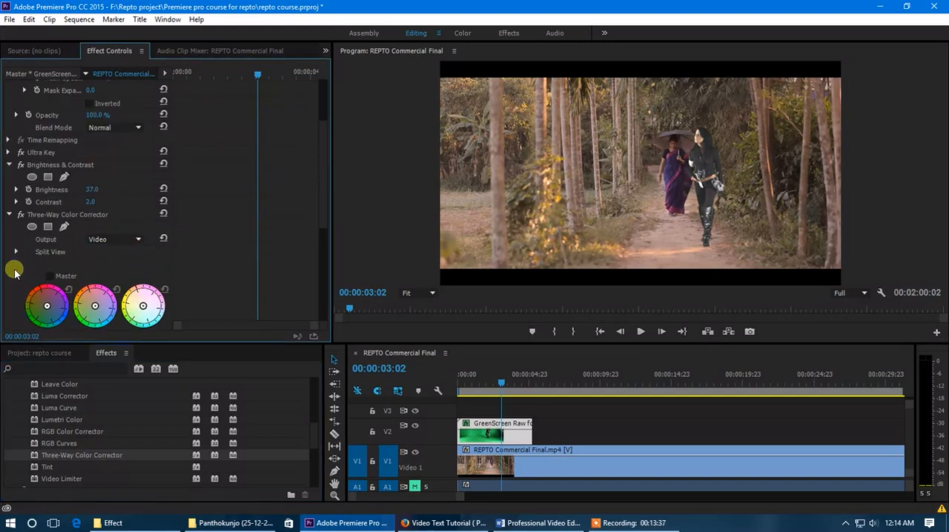
scroll(15, 272, down, 1)
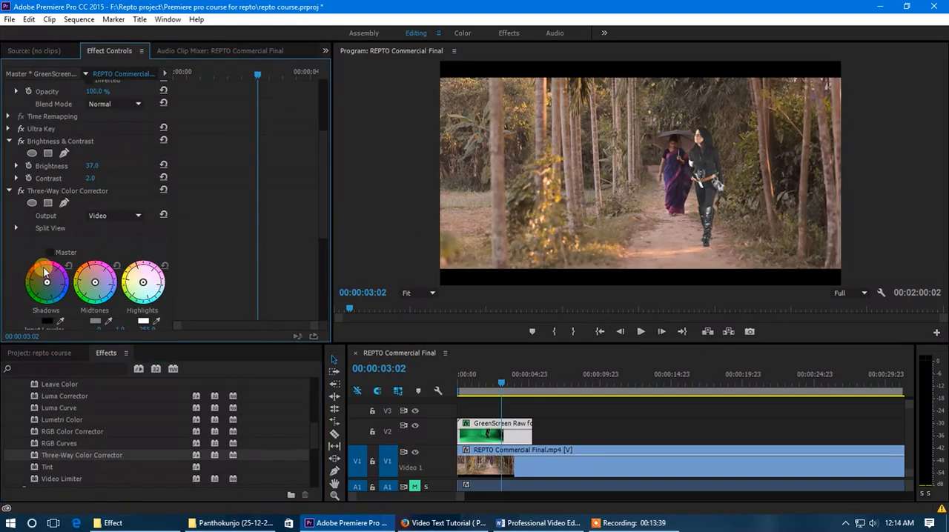
drag(45, 269, 33, 276)
At 00:00:00:18, move the green screen clip closer to the woman with the umbrella and play the composite from the start
drag(492, 381, 469, 387)
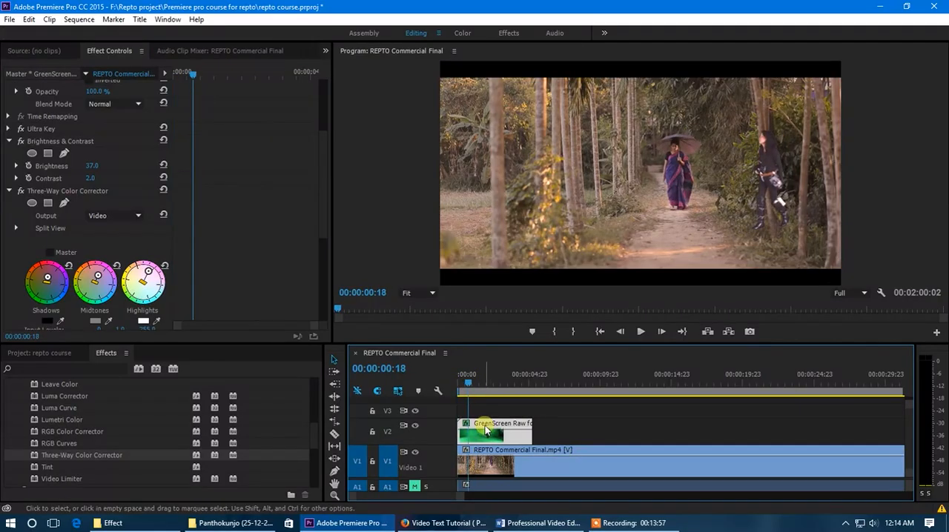
scroll(74, 103, up, 5)
click(53, 99)
drag(683, 194, 650, 189)
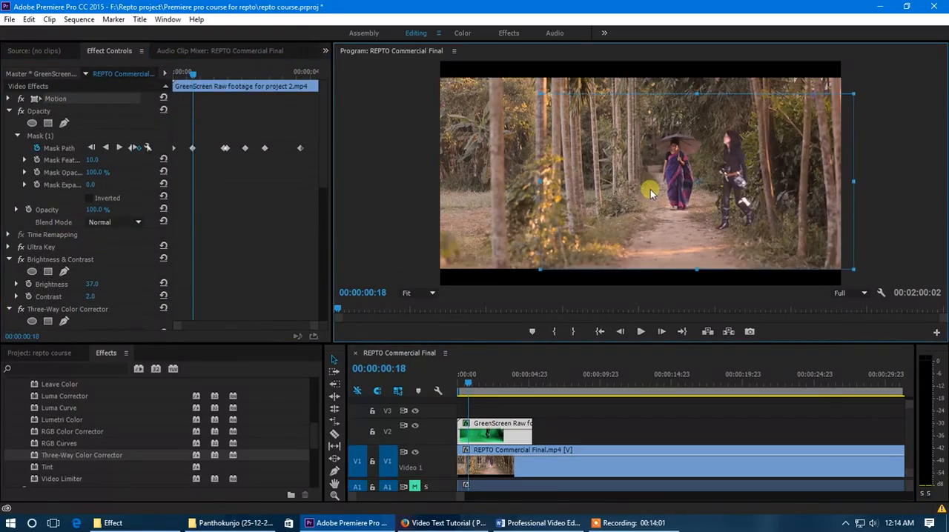
drag(467, 394, 450, 387)
key(space)
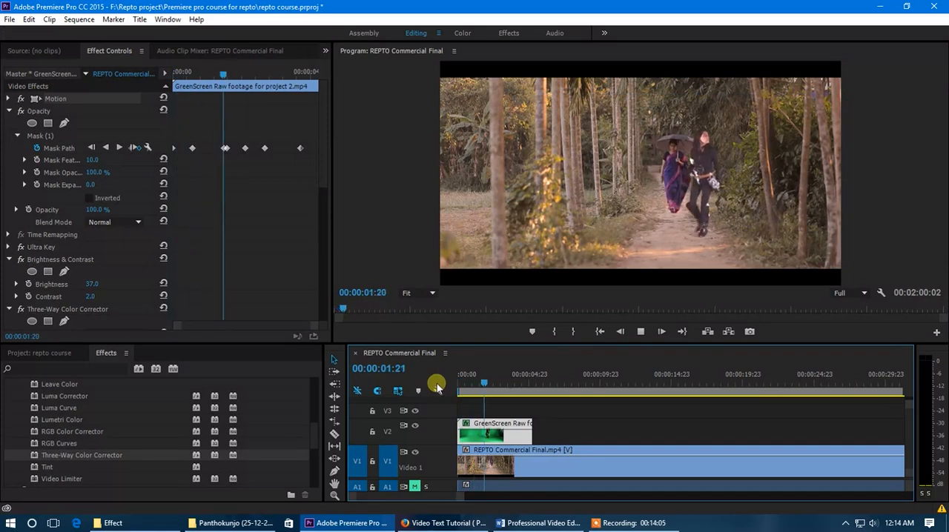
drag(442, 387, 487, 394)
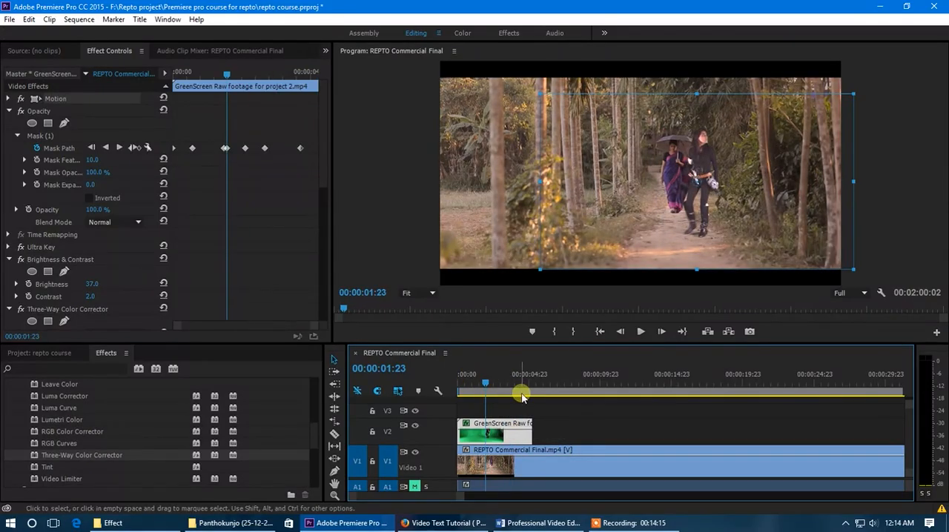
Enlarge the program preview, reposition the green screen clip to 1260.3, 564.6 and set its scale to 108.3
drag(604, 346, 602, 373)
drag(715, 186, 725, 191)
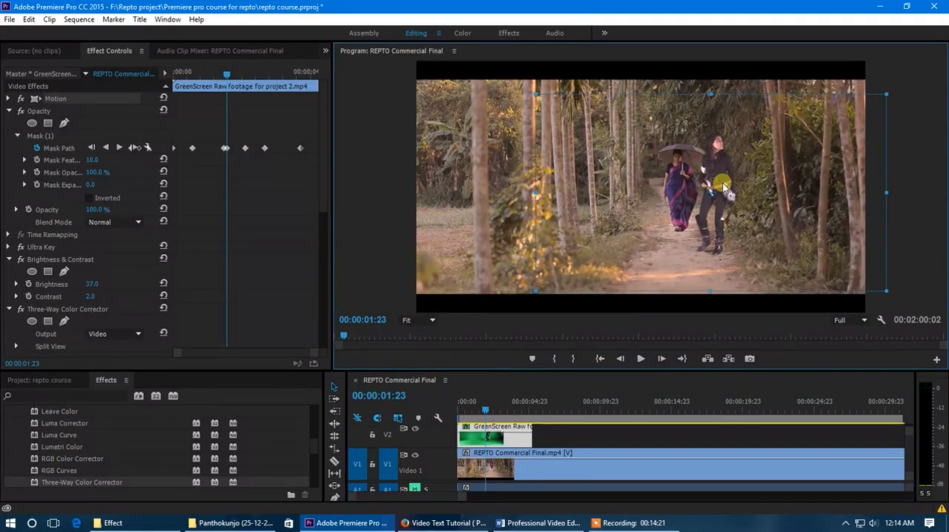
click(10, 102)
click(9, 100)
drag(89, 124, 101, 126)
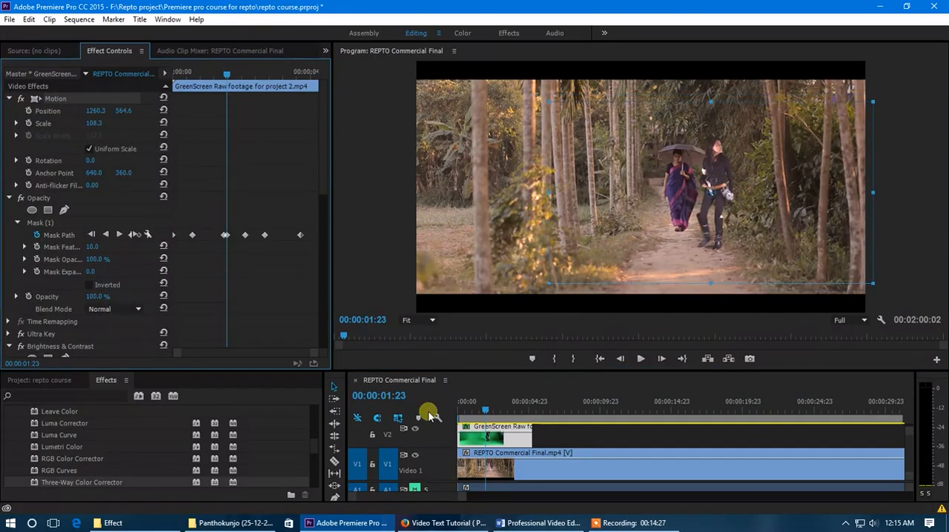
click(477, 412)
drag(489, 410, 496, 411)
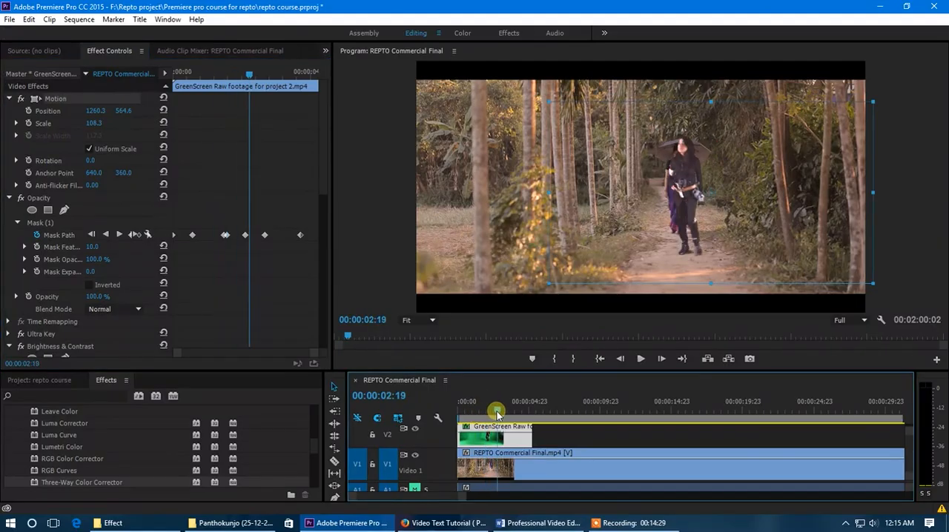
Check the remaining green screen footage on an extended copy of the clip placed after it on V2, and delete the copy
drag(495, 447, 849, 432)
key(minus)
key(minus)
key(minus)
key(minus)
drag(508, 411, 603, 413)
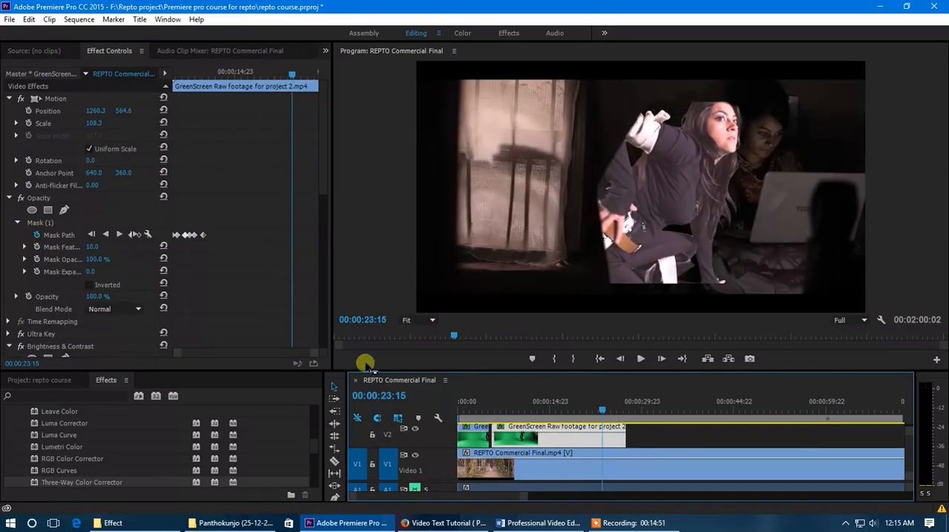
key(Delete)
Zoom the timeline in on the start, scrub the composite to 00:00:02:10 and select the green screen clip
drag(525, 498, 452, 495)
click(473, 409)
mouse_move(473, 409)
mouse_down()
mouse_move(466, 411)
mouse_move(487, 412)
mouse_up()
click(507, 445)
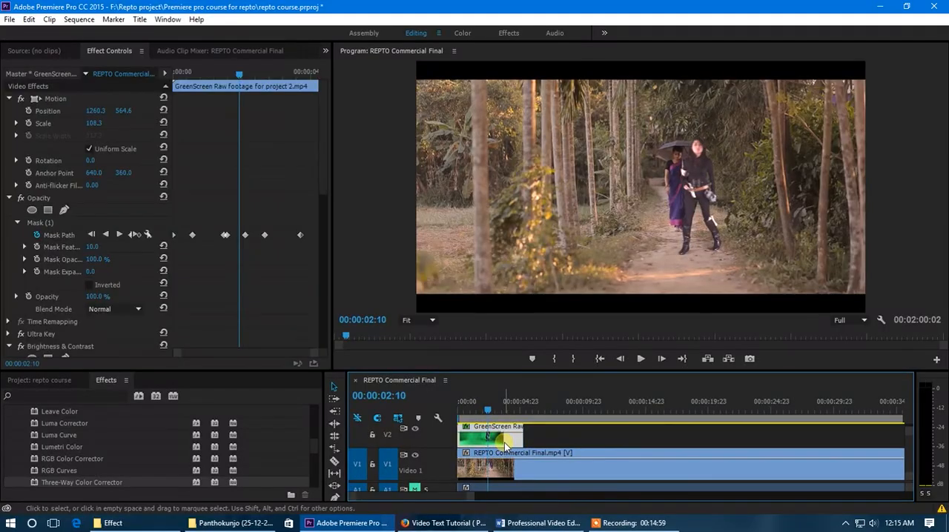